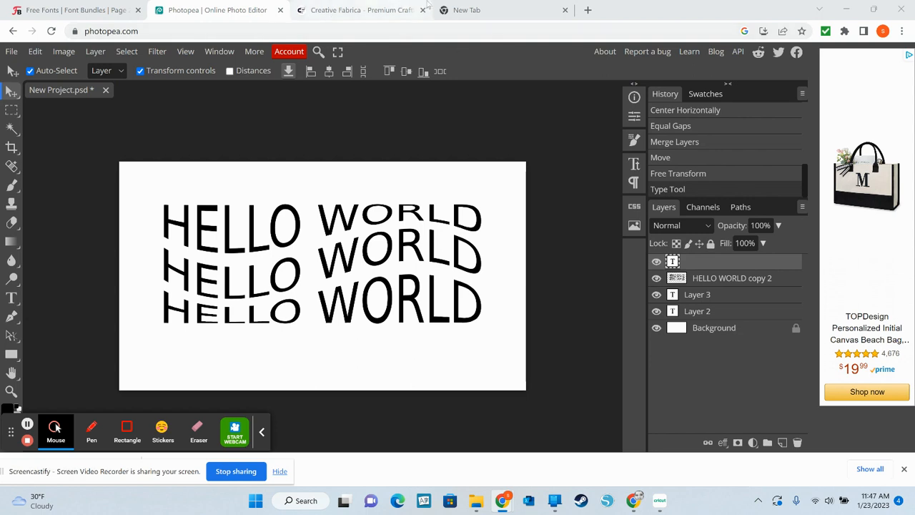
Search Google for photopea in the new browser tab and open the Photopea editor from the results.
click(490, 15)
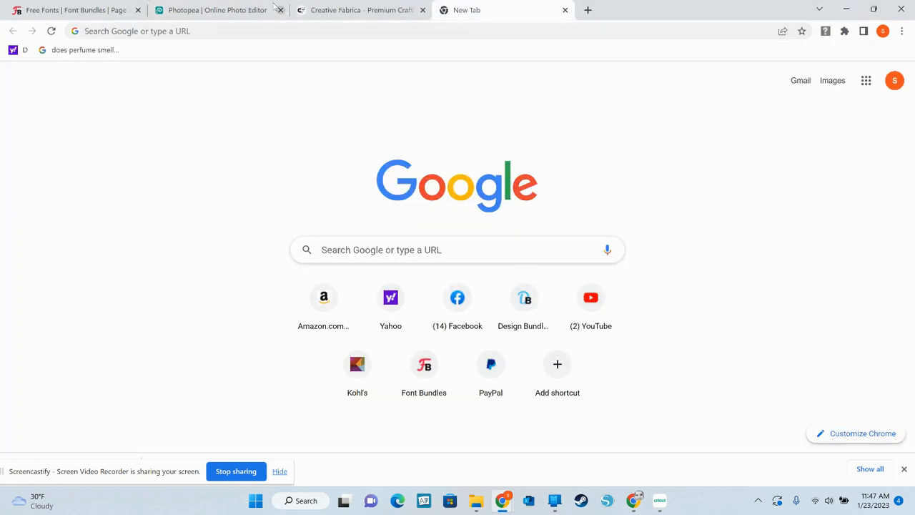
click(341, 247)
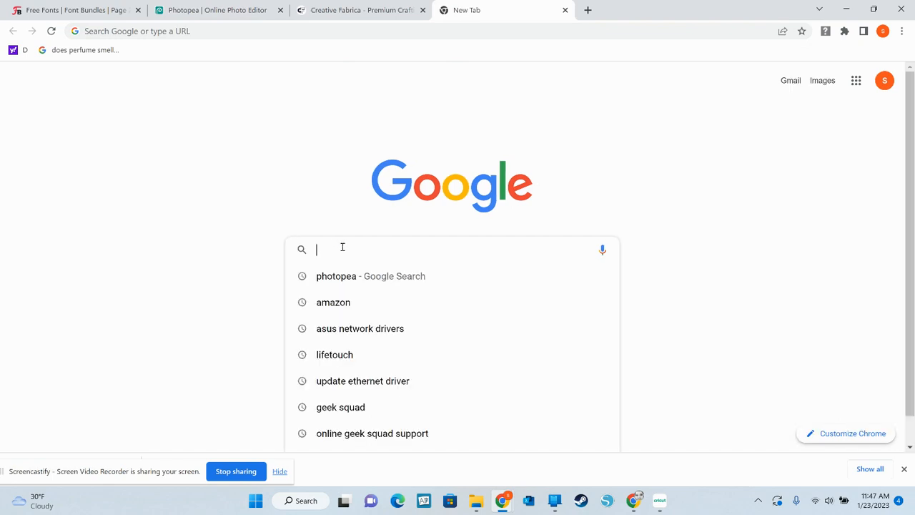
click(338, 277)
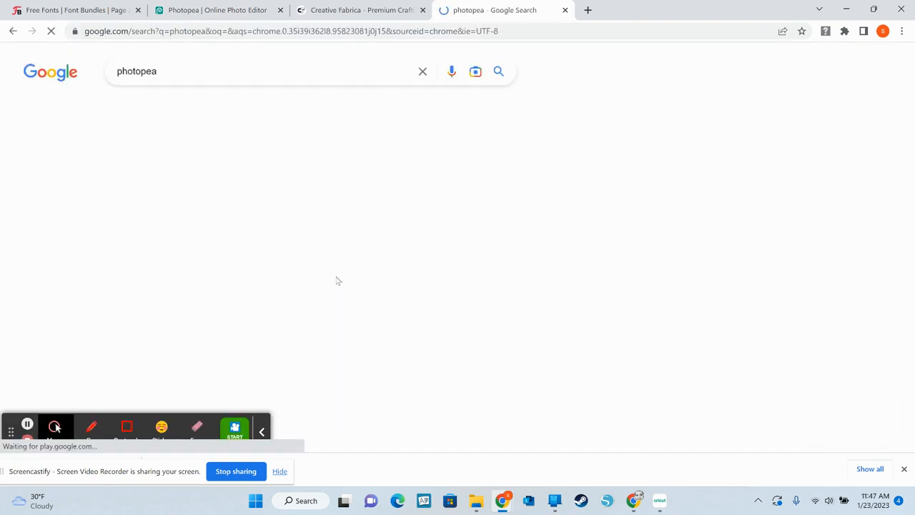
click(261, 172)
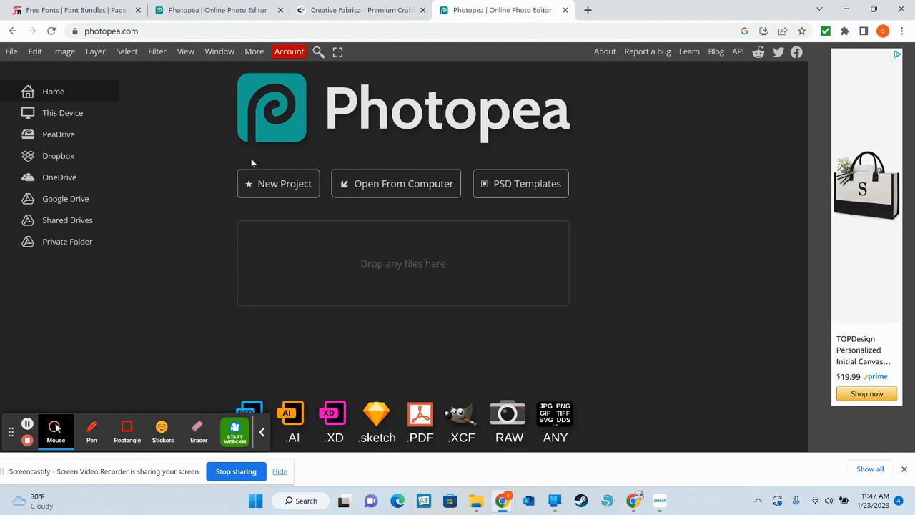
Create a new project from the 2560 x 1440 px Youtube Cover preset with a white background, and deselect the canvas.
click(268, 195)
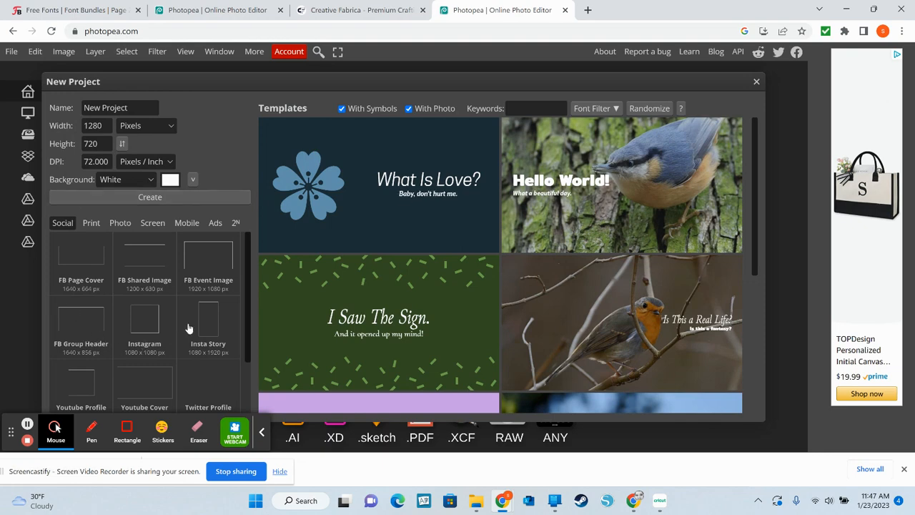
click(143, 379)
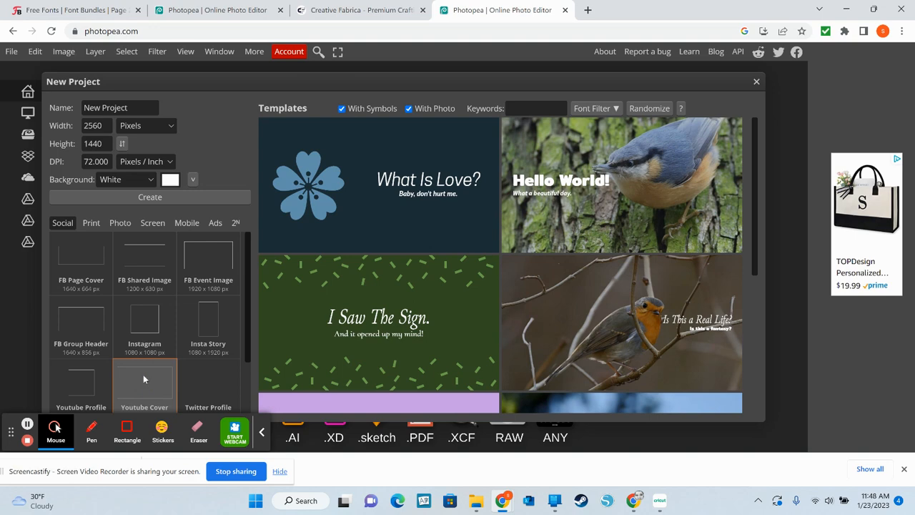
double_click(144, 379)
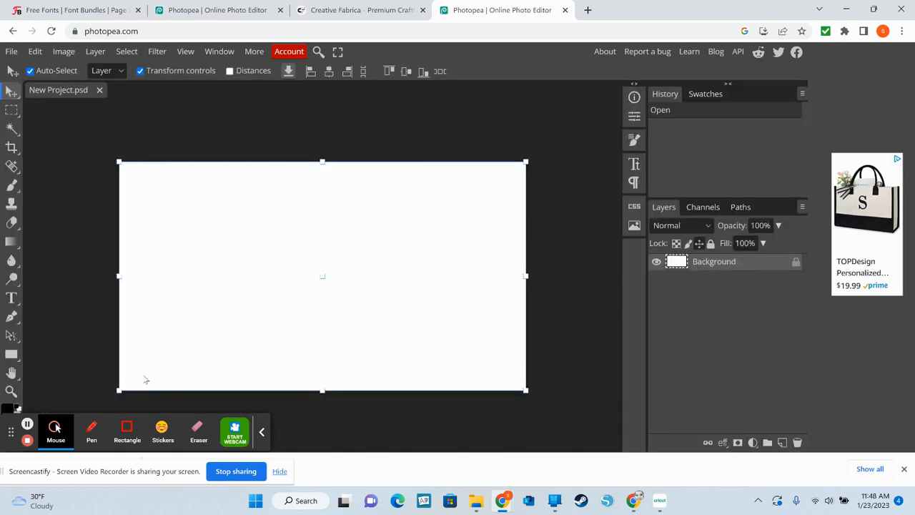
click(235, 140)
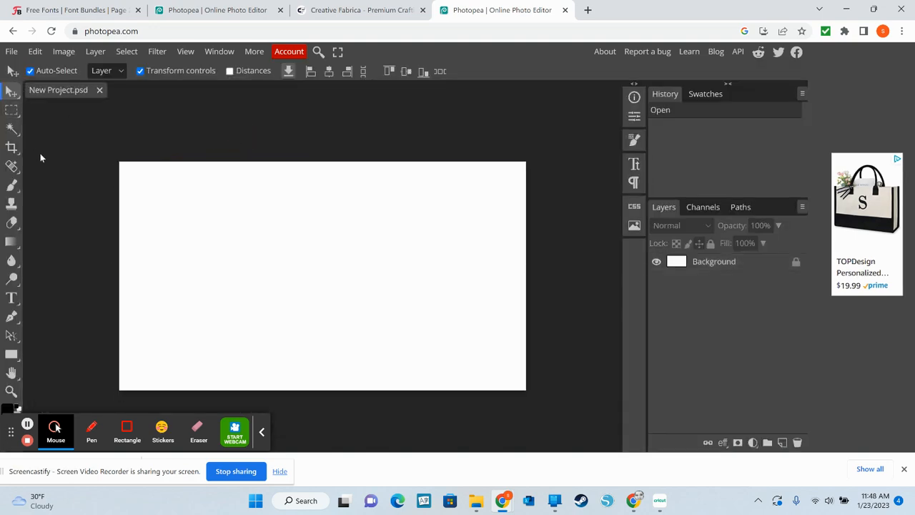
Activate the Type tool and open its font list with the option for loading a font file.
click(12, 300)
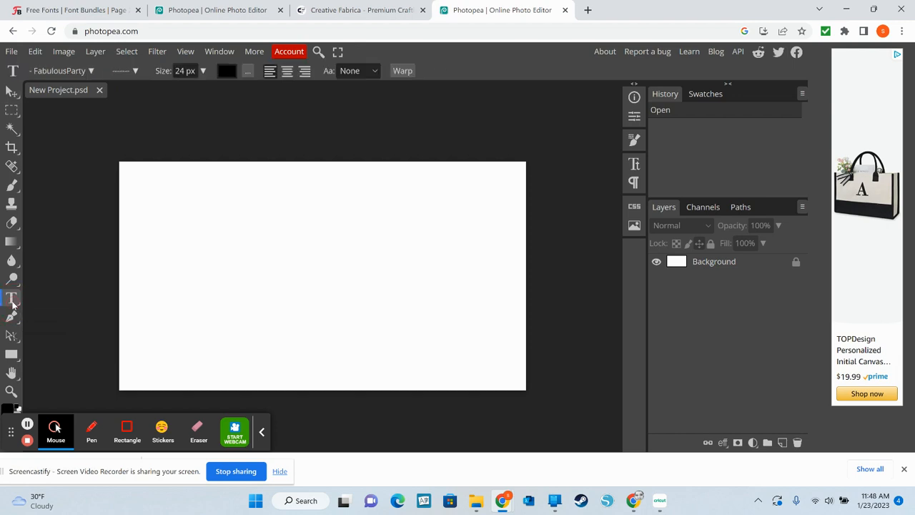
click(91, 71)
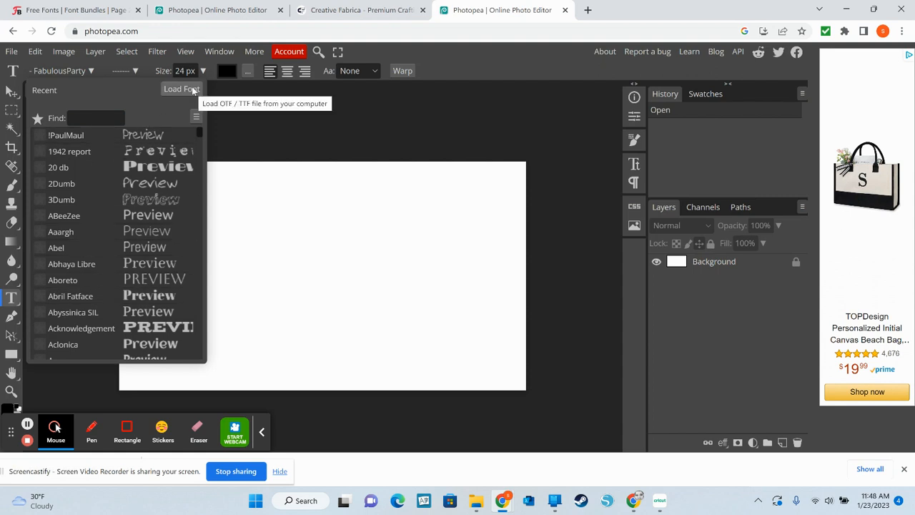
Switch to Creative Fabrica, search the site for RETRO FONTS and look through the results.
click(384, 13)
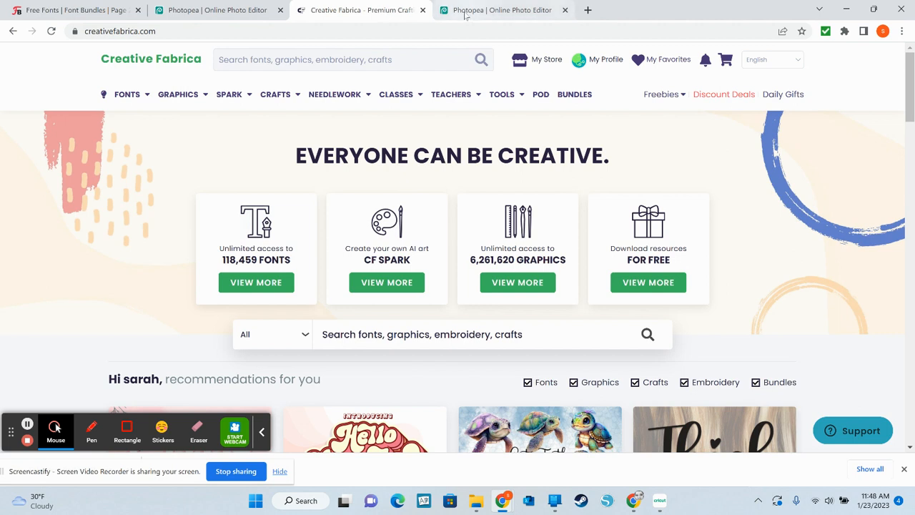
mouse_move(604, 59)
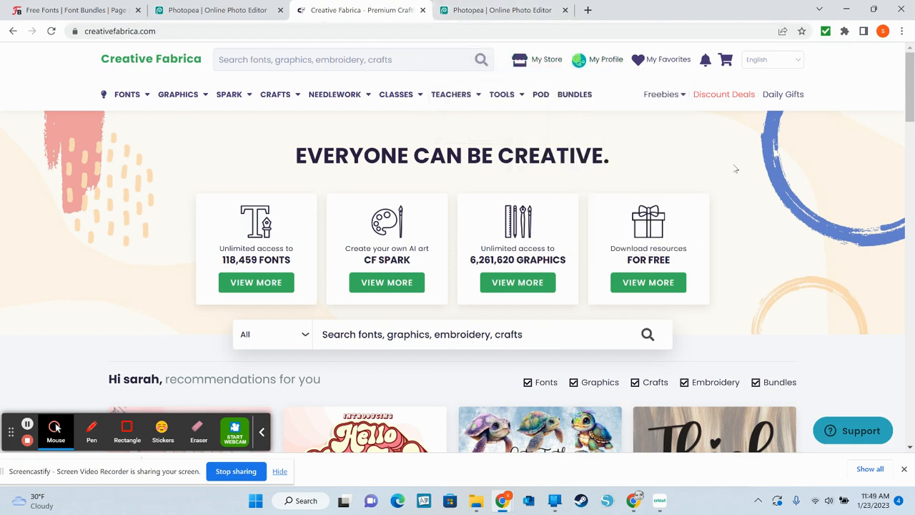
scroll(736, 169, down, 1)
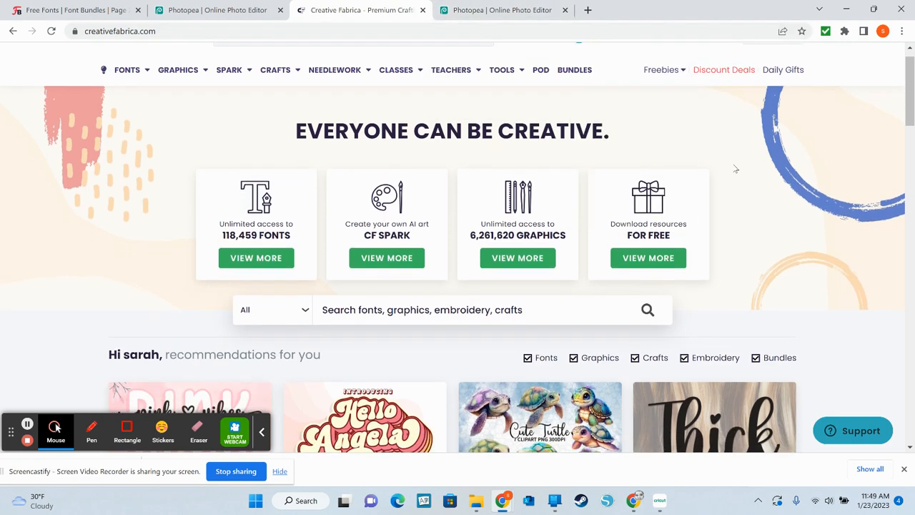
scroll(735, 169, up, 1)
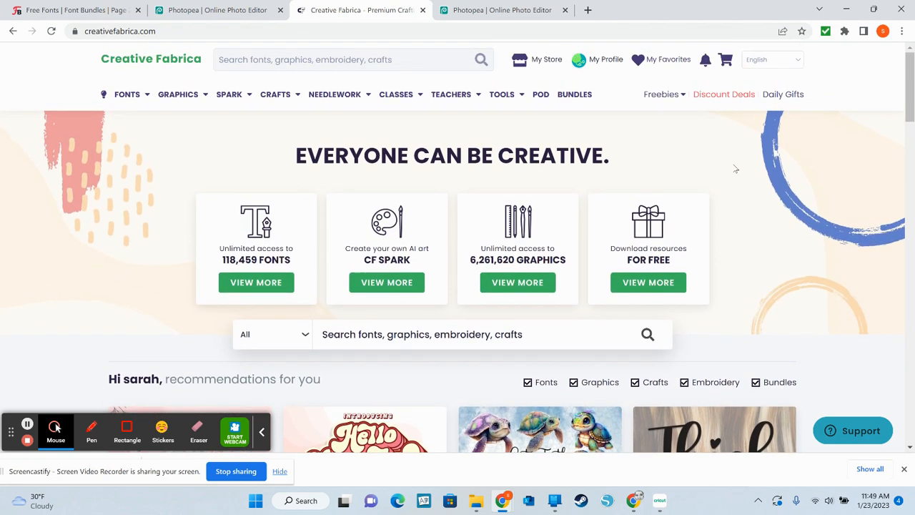
click(362, 54)
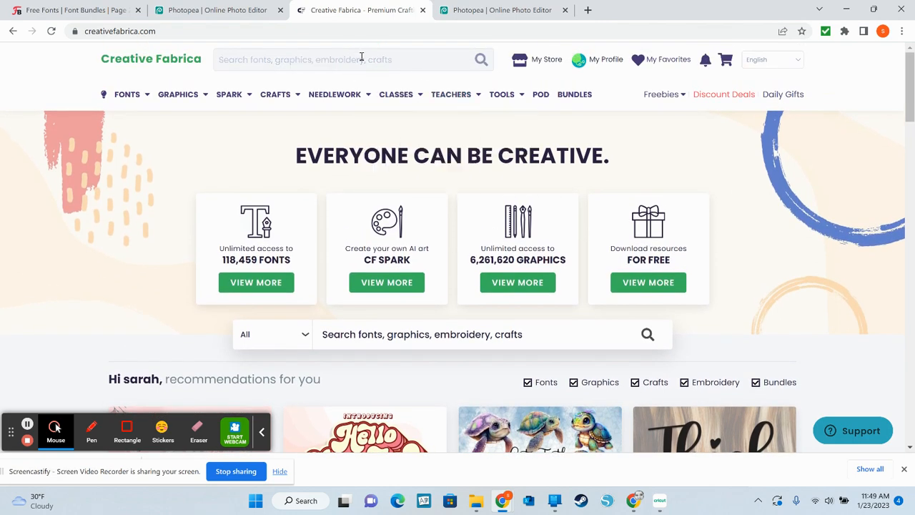
text(RETRO FON)
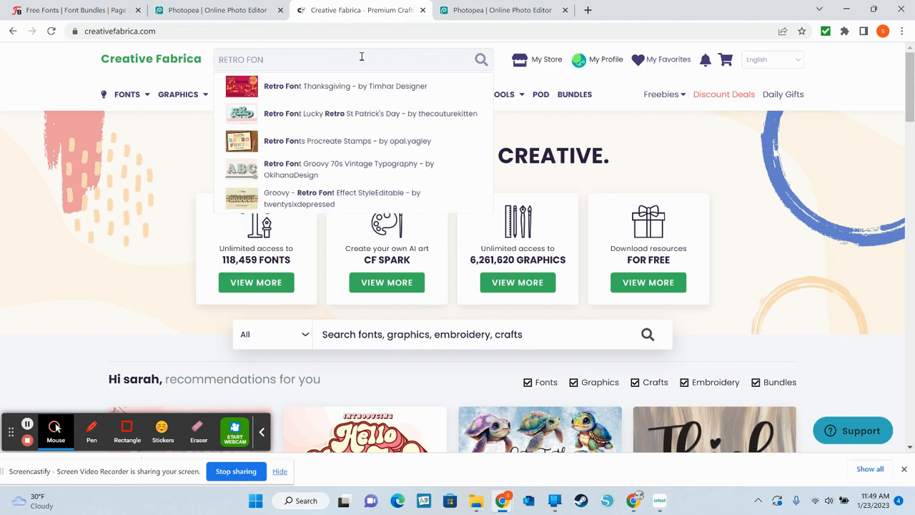
key(BackSpace)
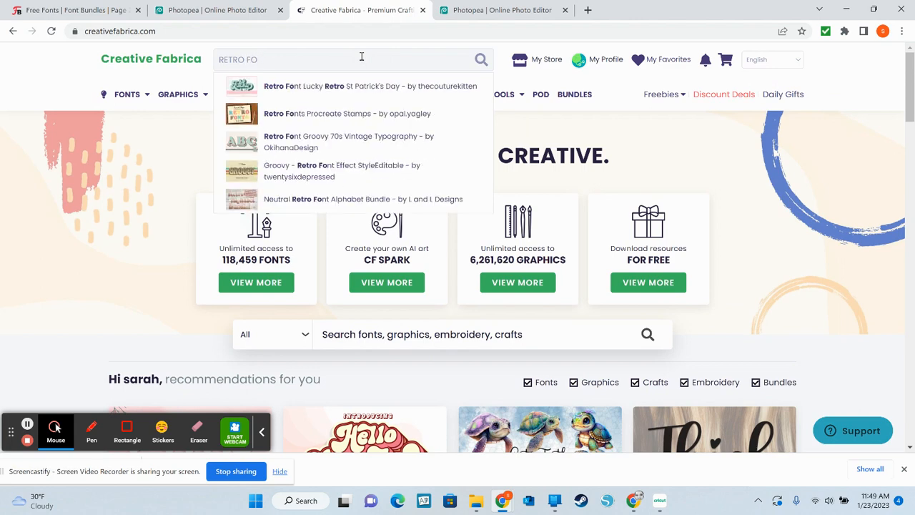
text(NTS)
key(Return)
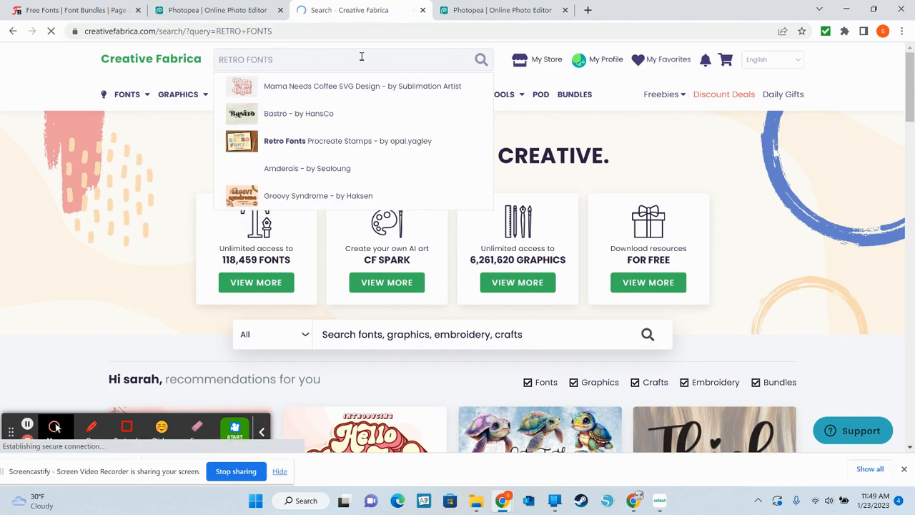
scroll(462, 235, down, 8)
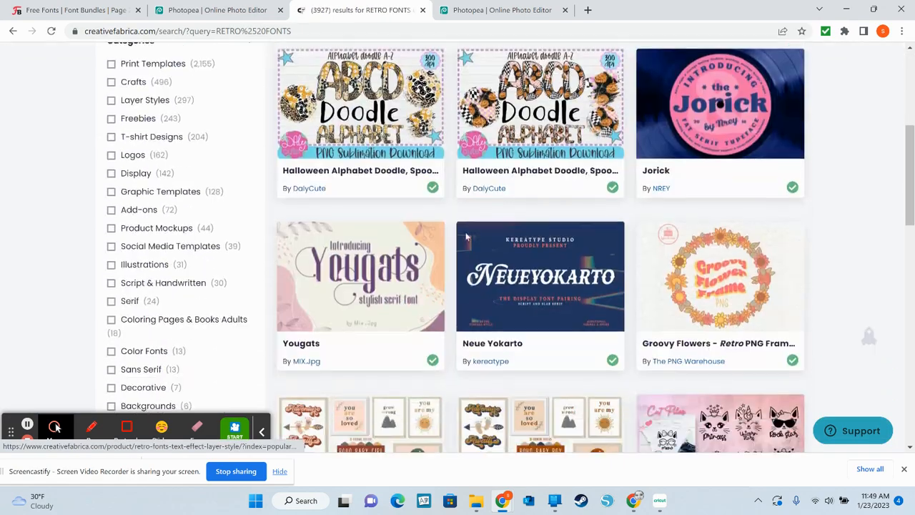
scroll(465, 236, down, 15)
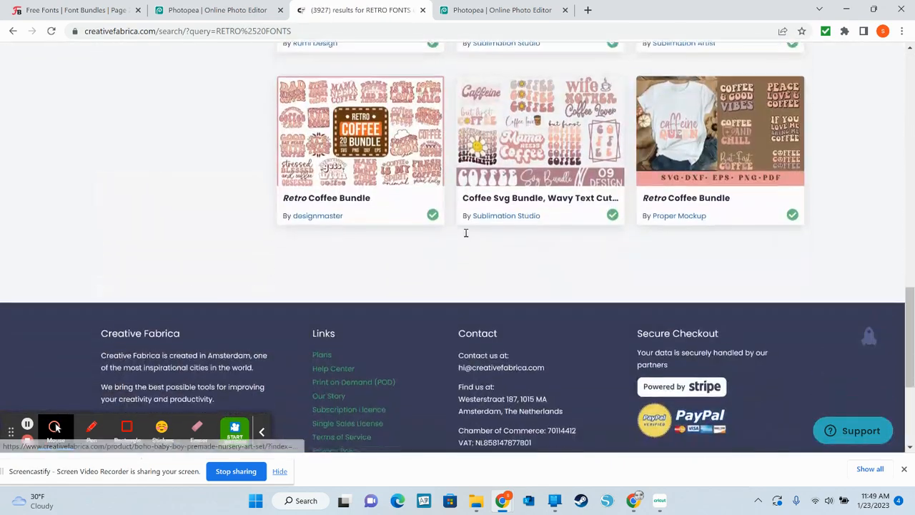
scroll(466, 236, down, 3)
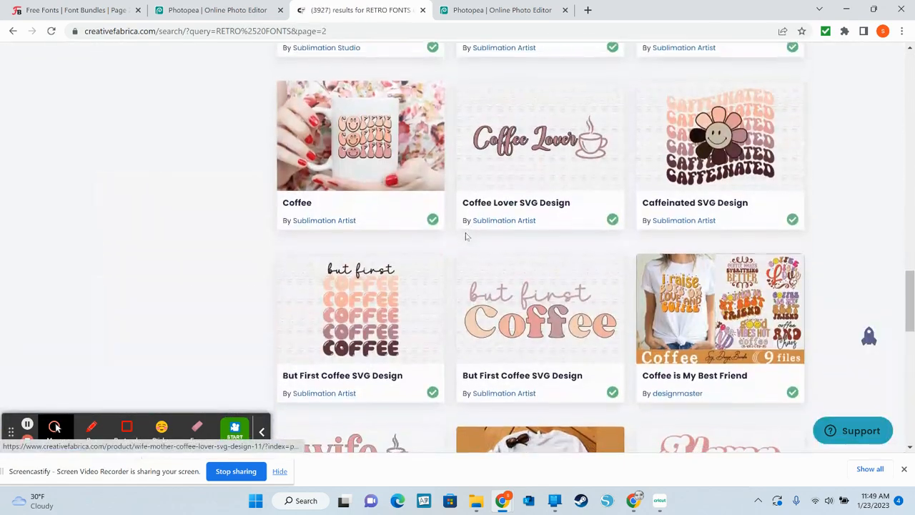
scroll(465, 232, up, 7)
scroll(466, 233, up, 10)
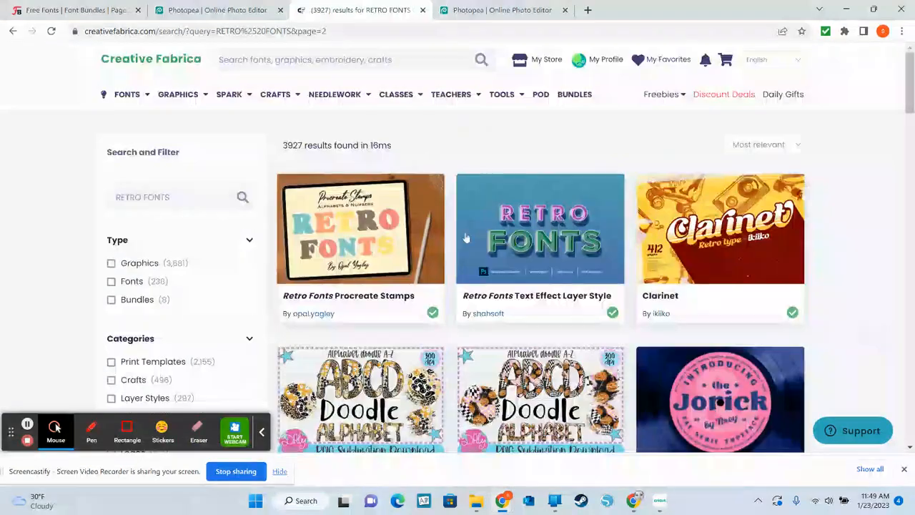
Run the RETRO FONTS search again on Creative Fabrica and browse further through the listed designs.
click(365, 58)
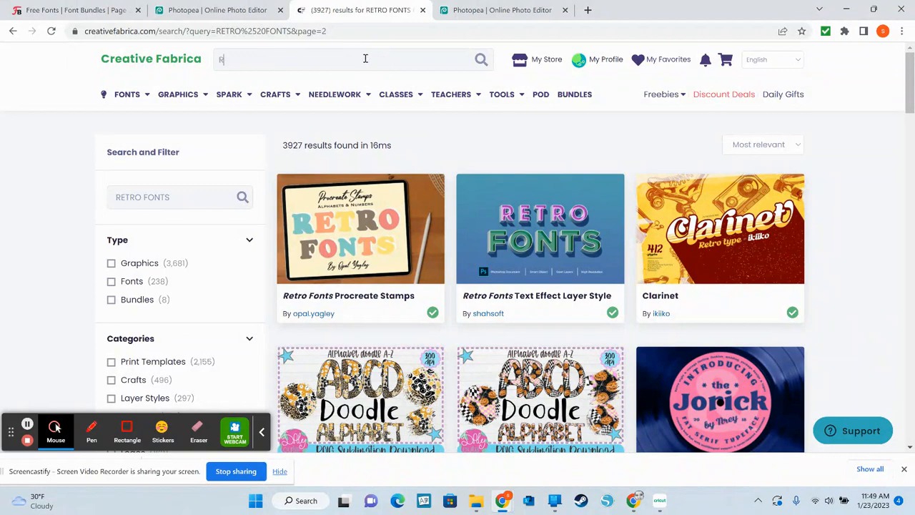
text(RETRO)
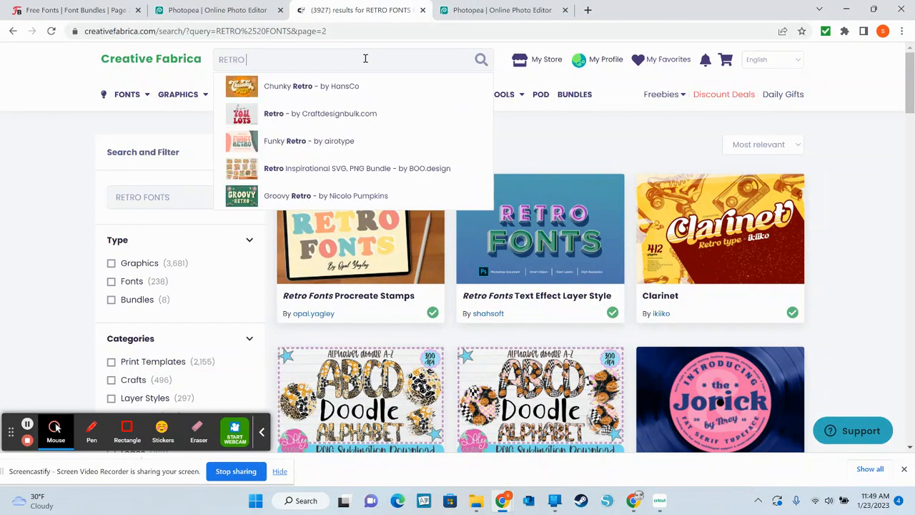
text( FONTS)
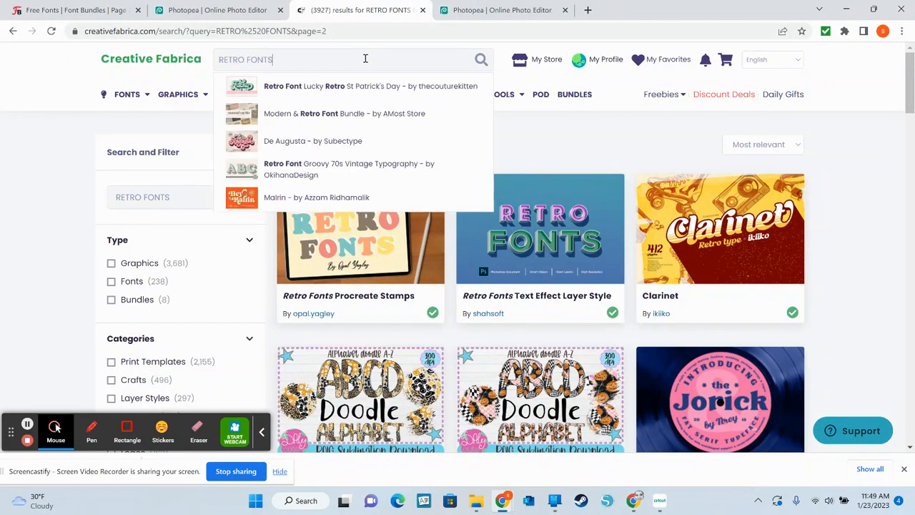
key(Return)
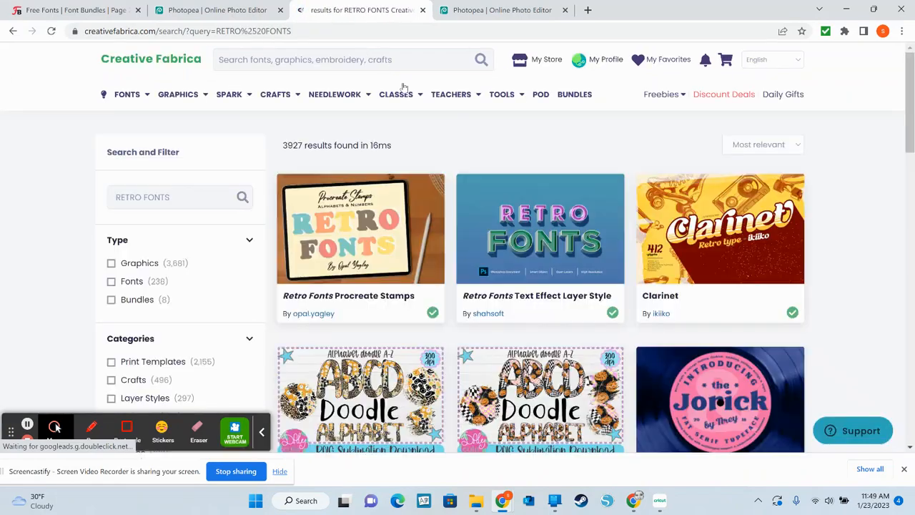
scroll(530, 266, down, 10)
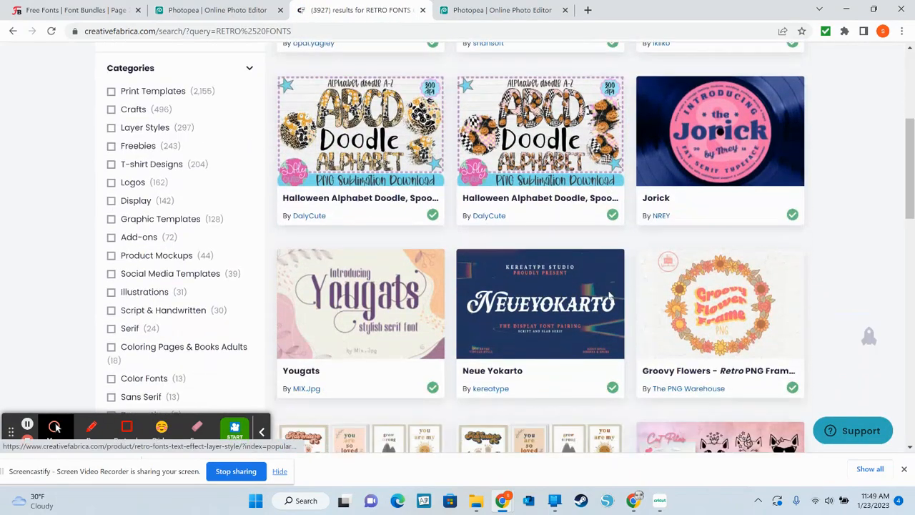
scroll(608, 295, down, 10)
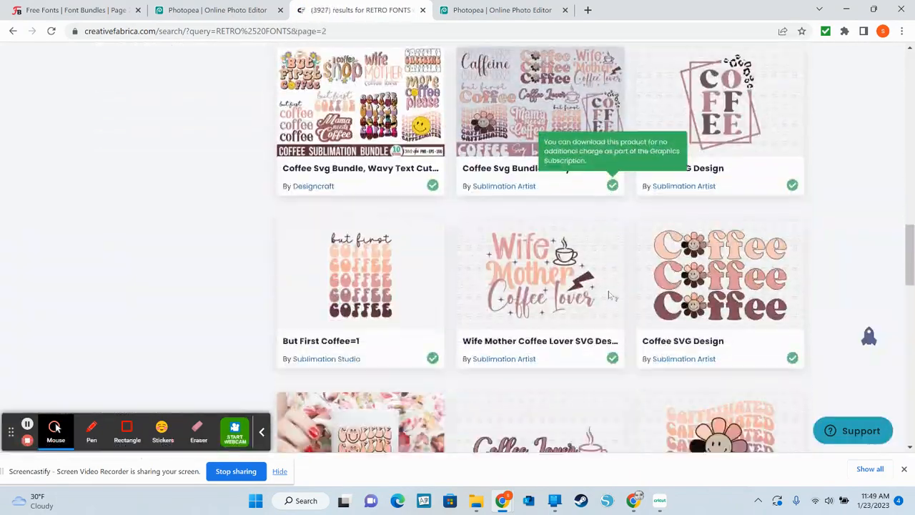
scroll(608, 295, down, 10)
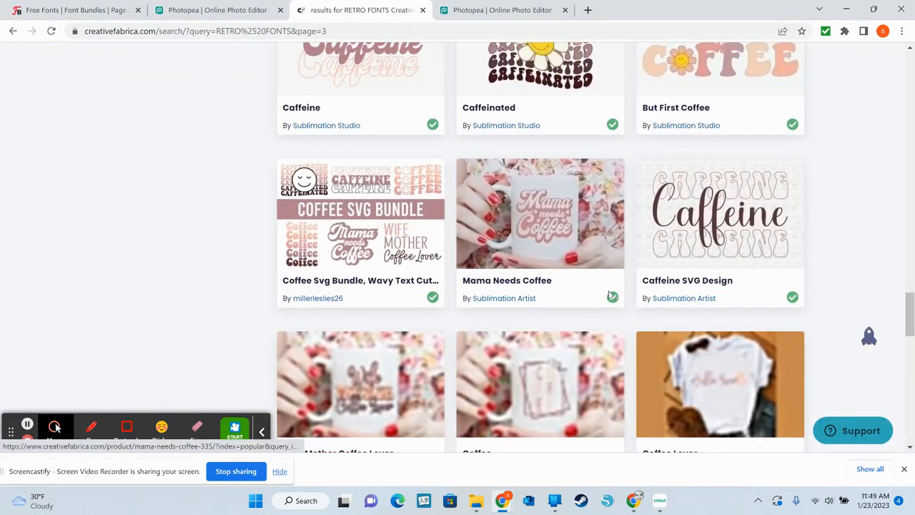
scroll(608, 294, down, 10)
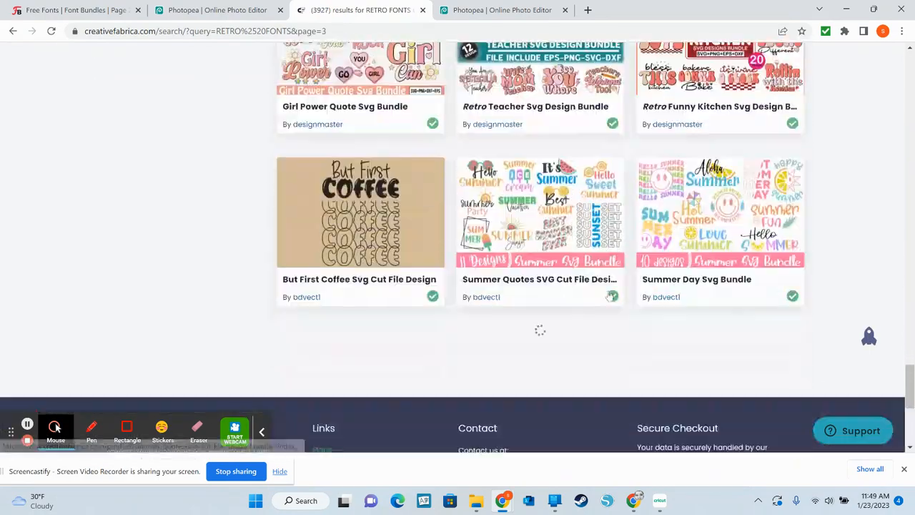
scroll(608, 294, down, 2)
scroll(608, 294, up, 20)
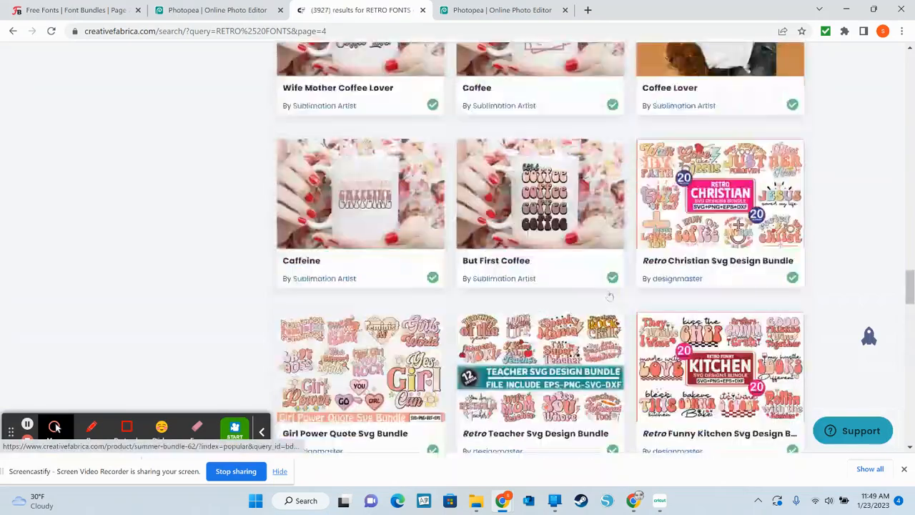
scroll(609, 295, up, 10)
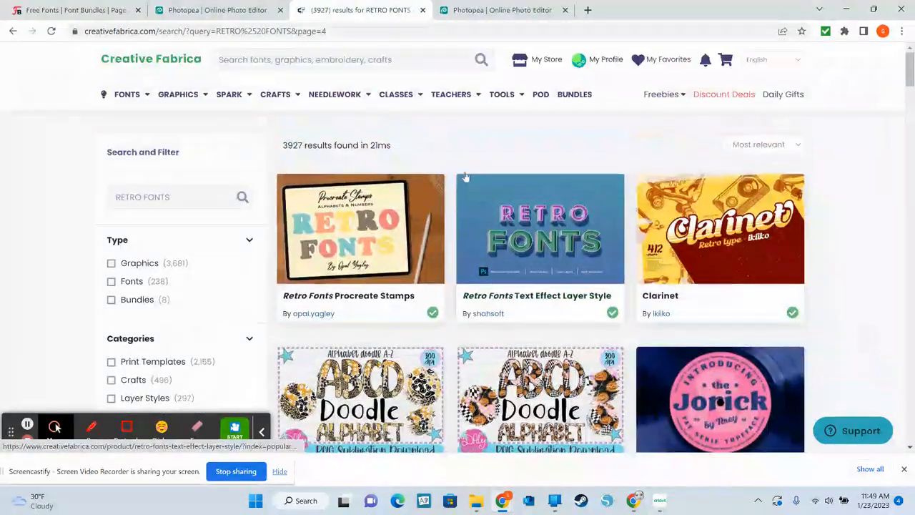
Search Creative Fabrica for FABULOUS PARTY, open the Fabulous Party font page and download the font.
click(381, 62)
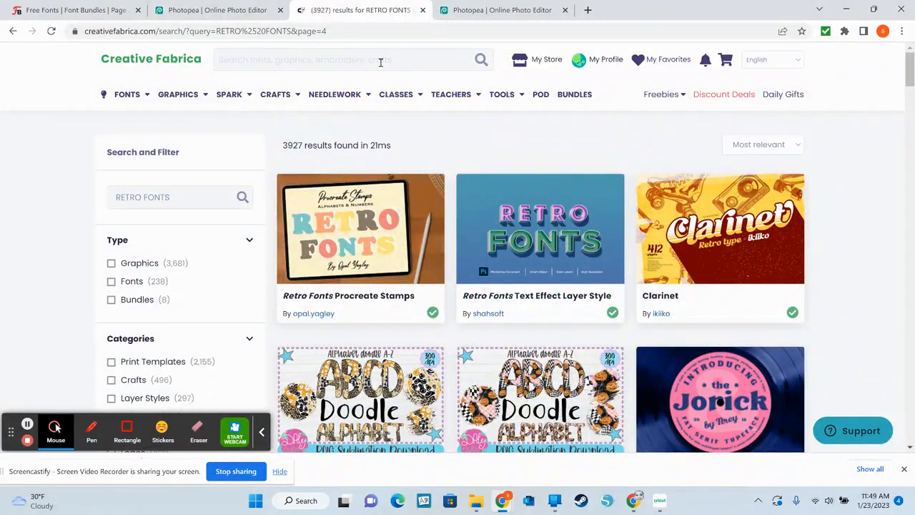
text(FABULOUS)
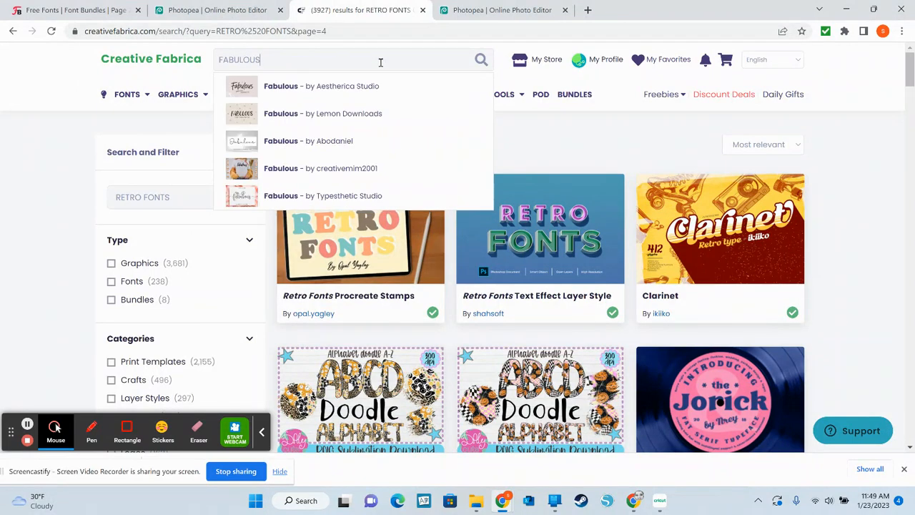
text( PARTY)
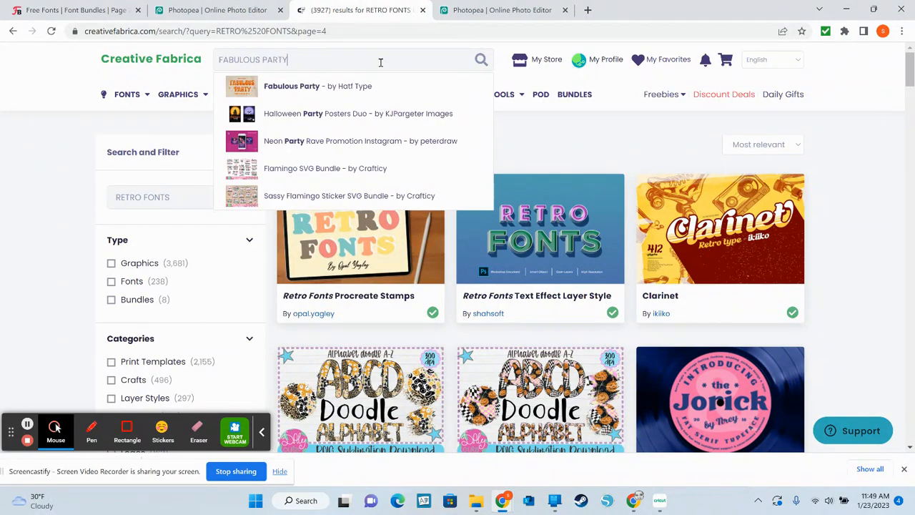
click(249, 87)
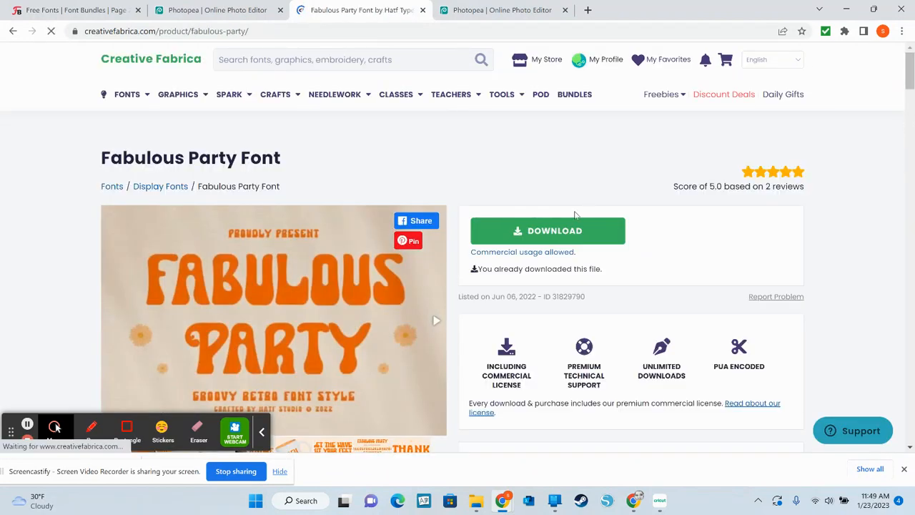
click(564, 228)
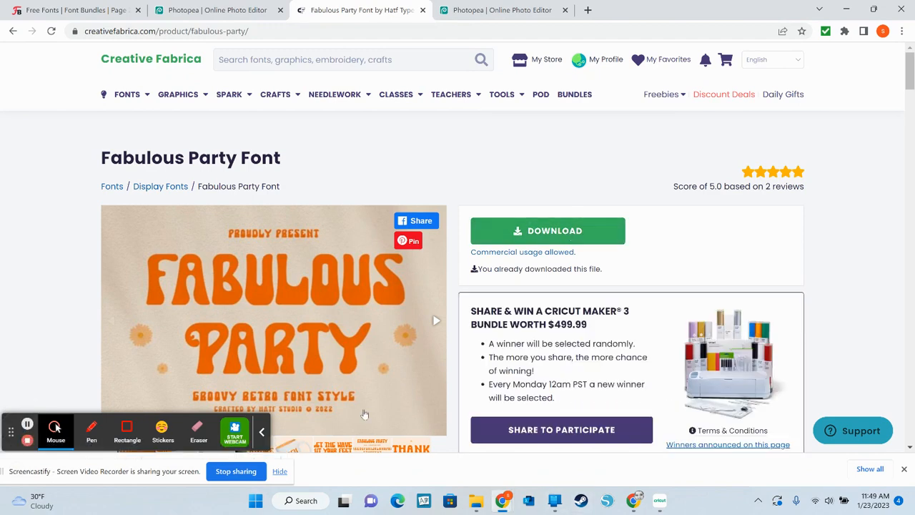
Switch to Photopea and load the downloaded Fabulous-Party-31829790 (1) zip file from Downloads as a font.
click(464, 16)
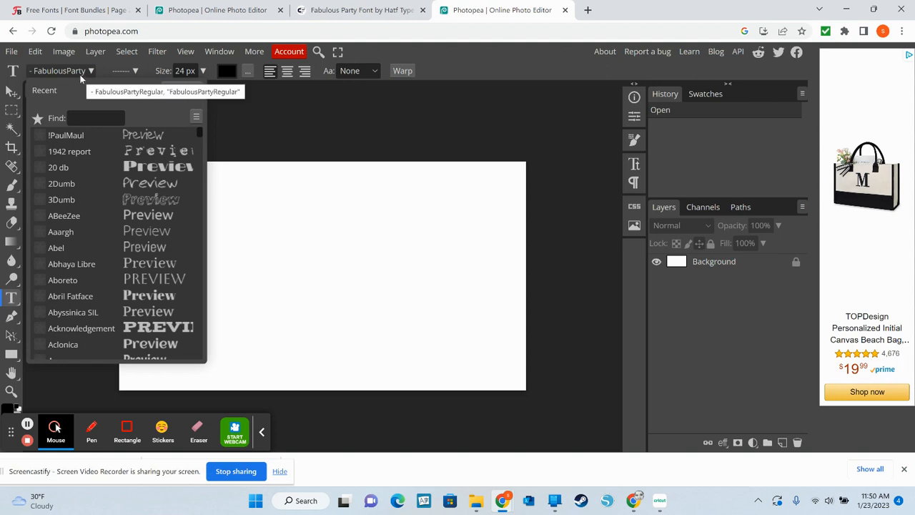
click(193, 90)
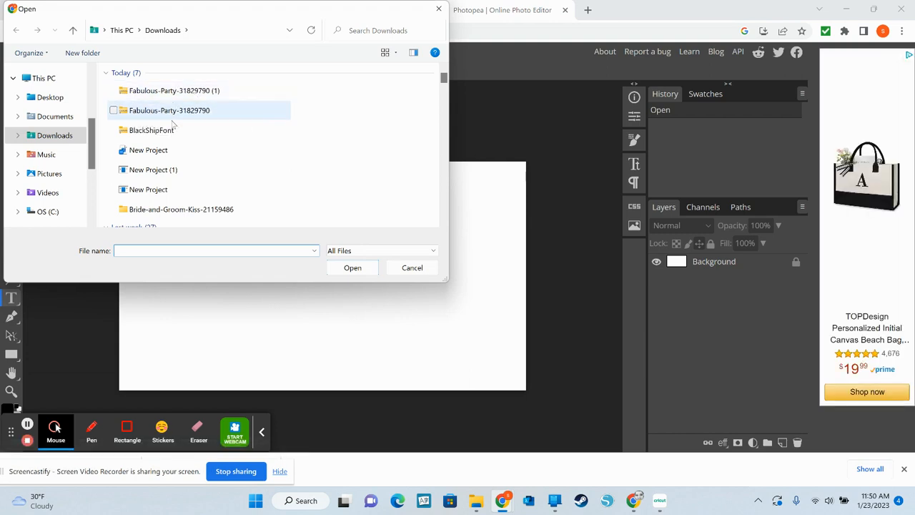
right_click(131, 91)
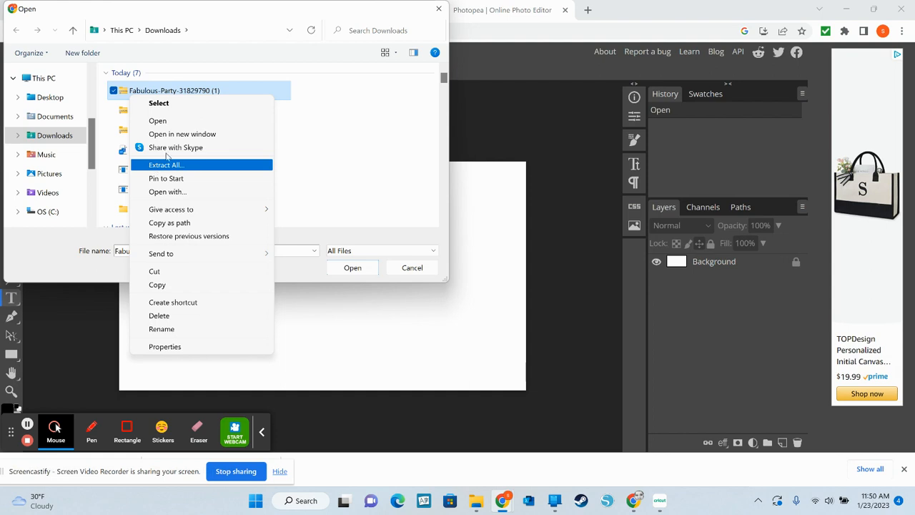
click(331, 121)
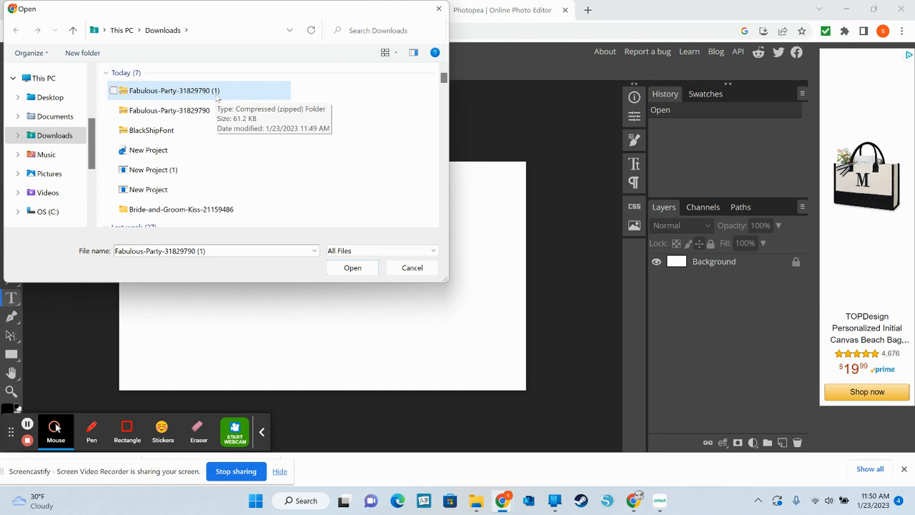
double_click(217, 96)
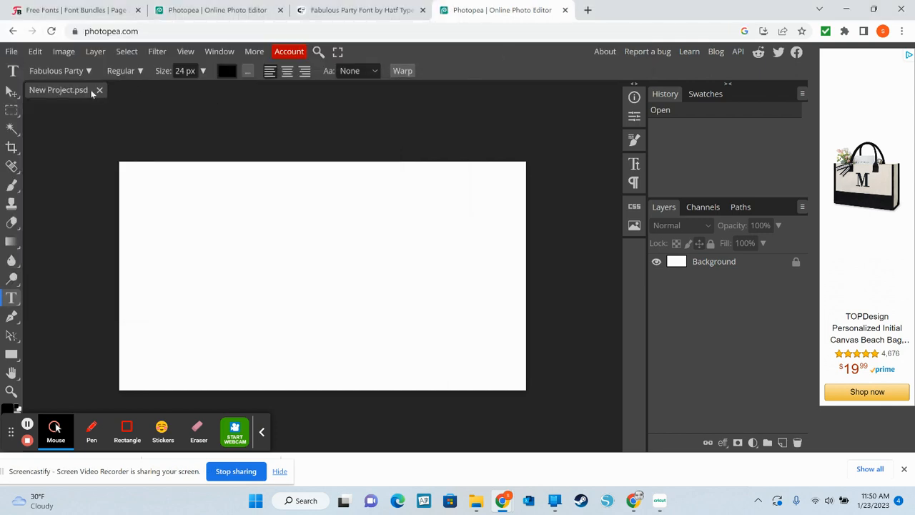
Choose the loaded Fabulous Party font for the text from the font list.
click(56, 70)
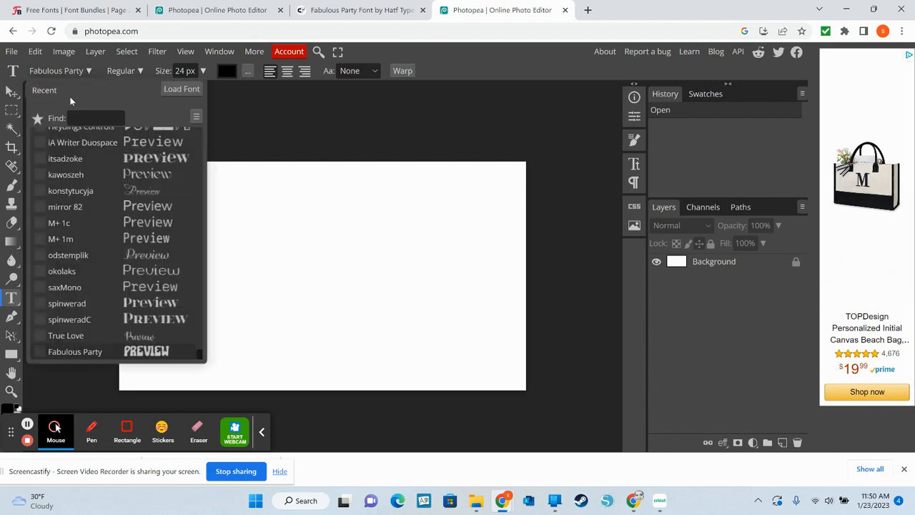
click(85, 117)
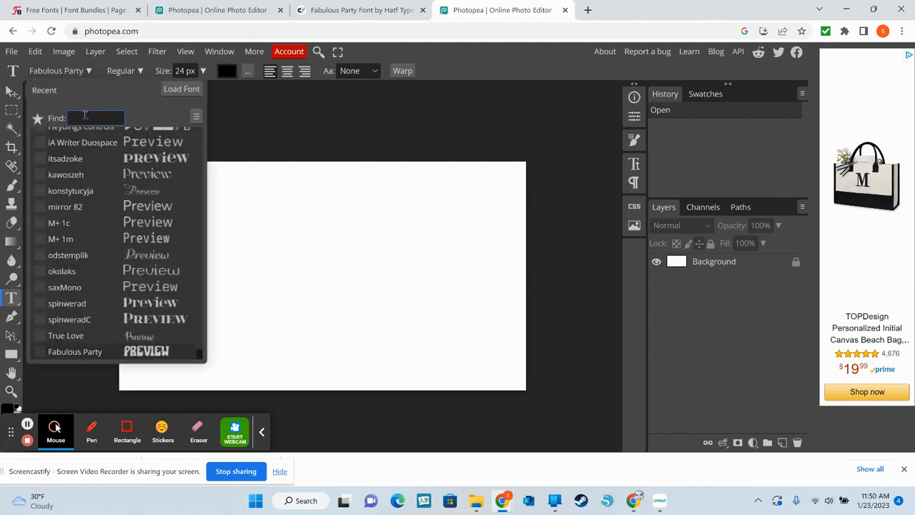
click(105, 352)
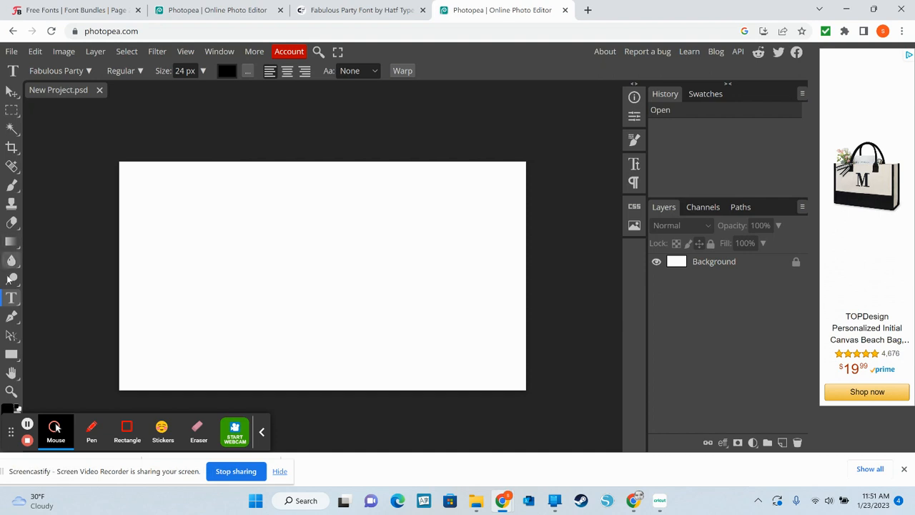
Add a horizontal text layer reading HELLO WORLD in the upper part of the canvas with the Type tool.
right_click(11, 298)
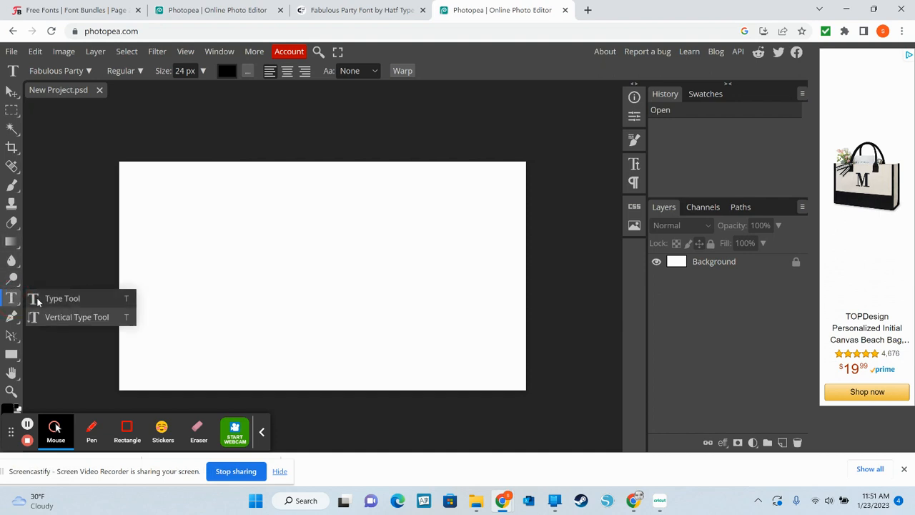
click(38, 303)
click(255, 226)
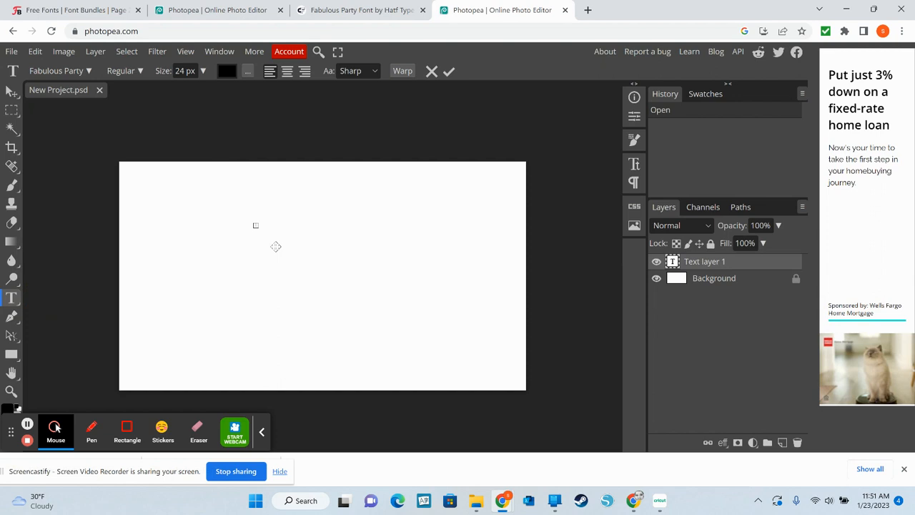
text(Fab)
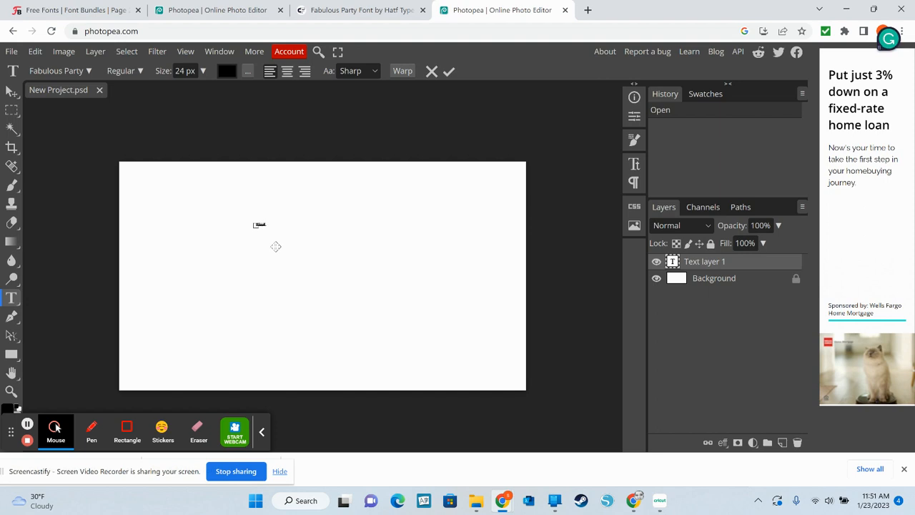
text(ulous Party)
click(301, 249)
Scale the HELLO WORLD text to about 1761% so it spans most of the canvas width, and move it up near the canvas's upper edge.
click(11, 90)
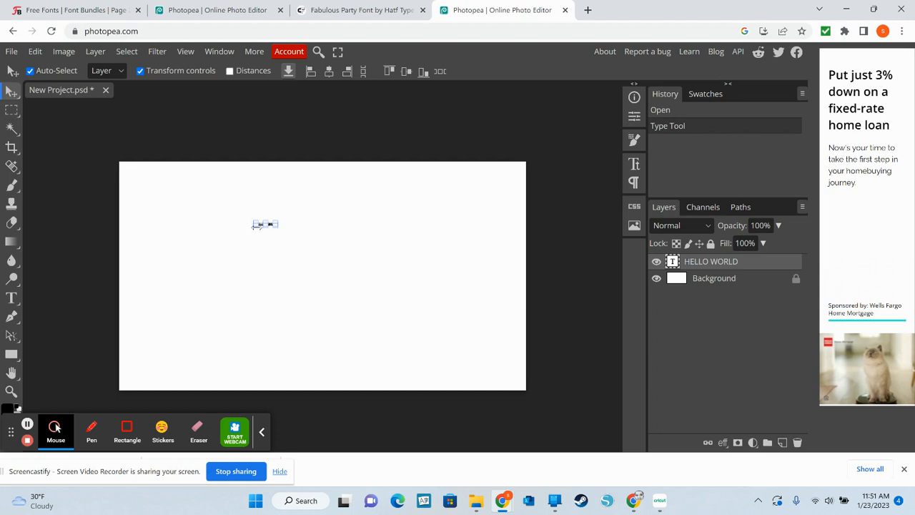
drag(255, 226, 158, 270)
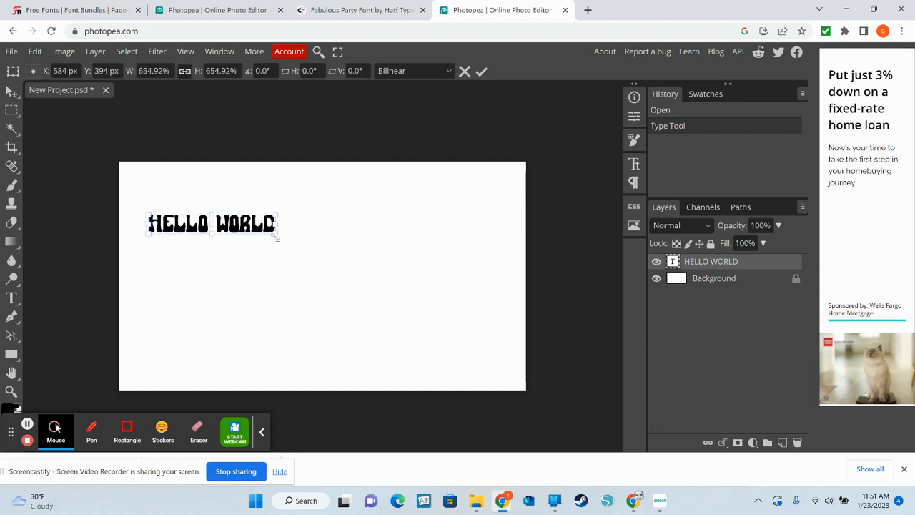
drag(277, 237, 491, 344)
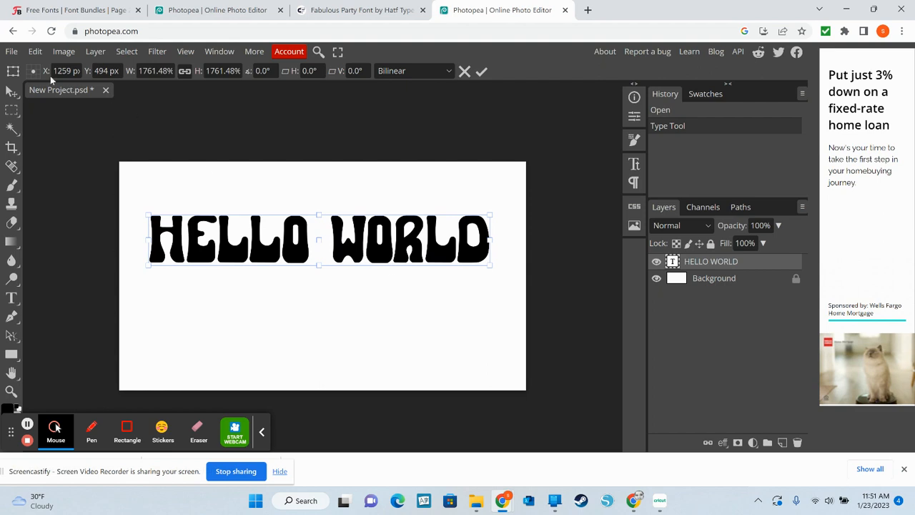
click(11, 92)
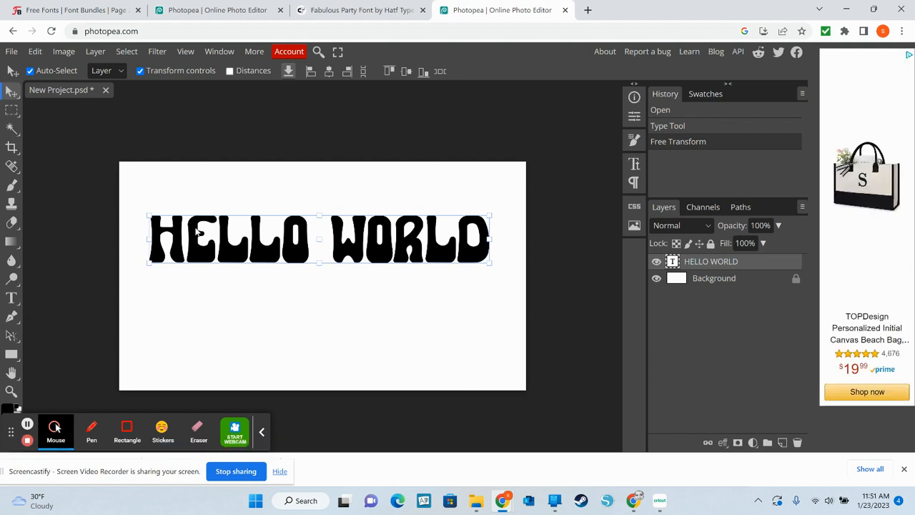
drag(263, 255, 263, 226)
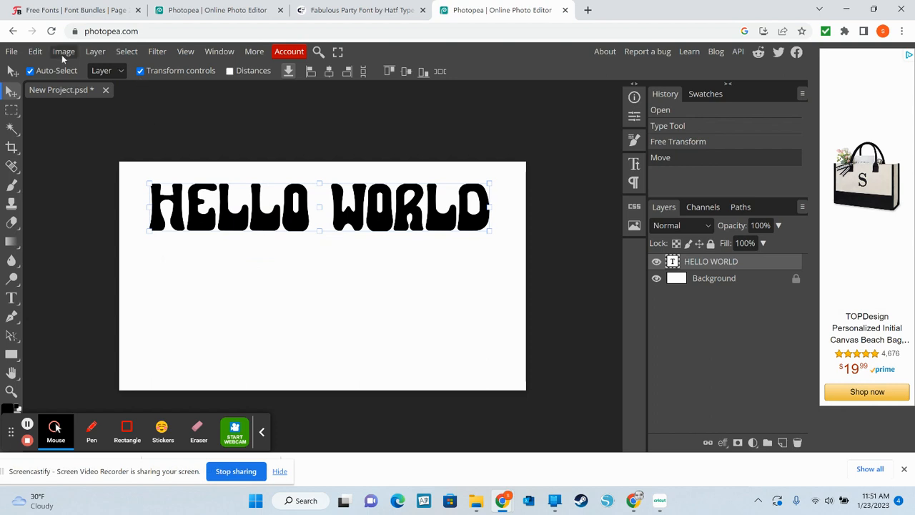
Duplicate the HELLO WORLD layer twice and move the topmost copy directly below the original line.
click(96, 52)
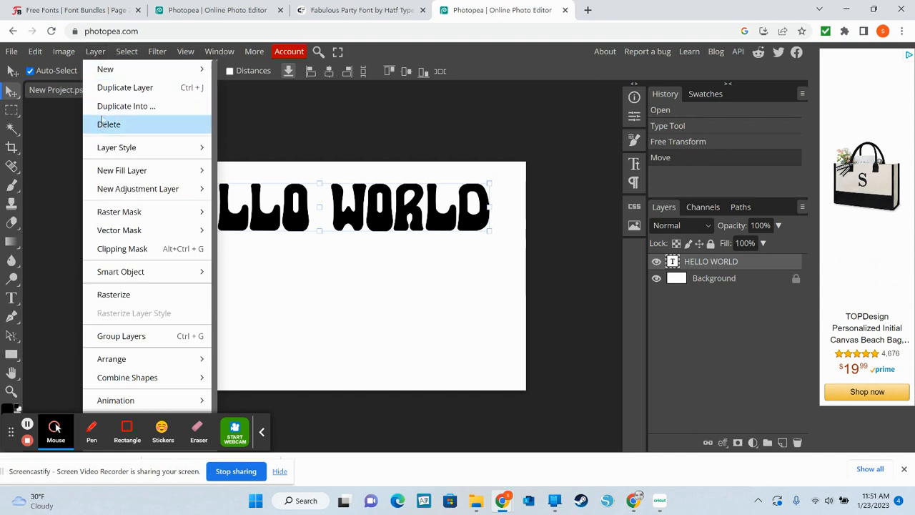
click(122, 87)
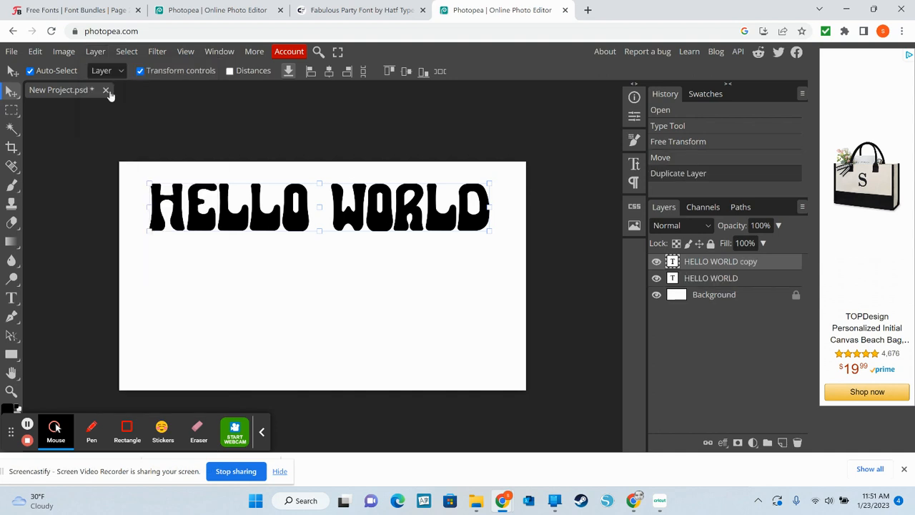
click(95, 53)
click(98, 87)
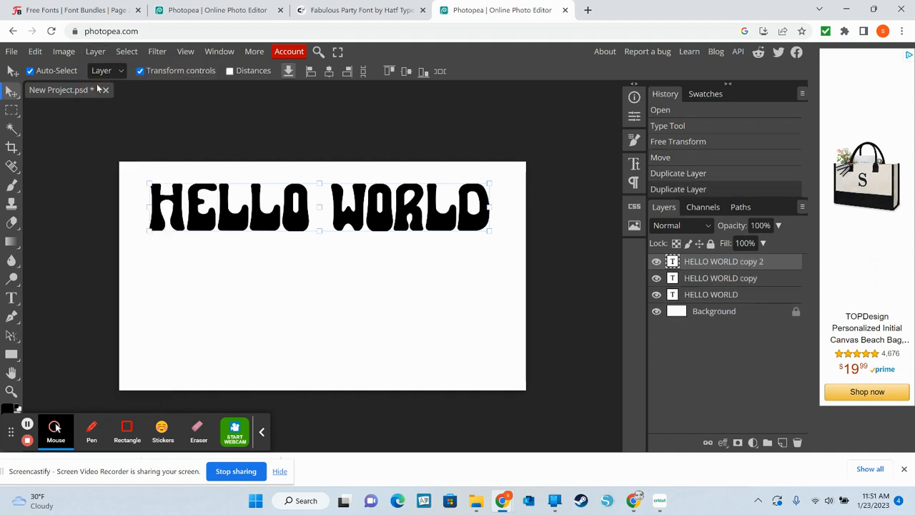
click(194, 136)
drag(173, 213, 175, 266)
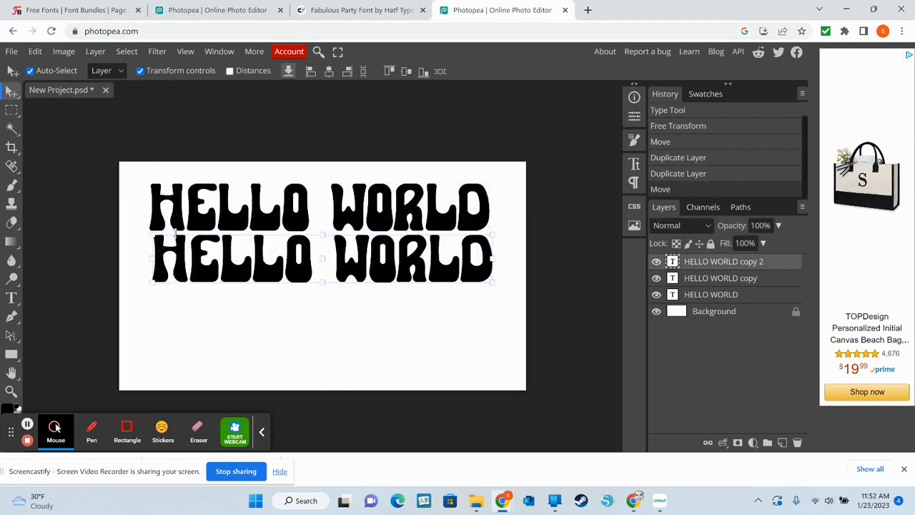
key(ctrl+t)
drag(175, 224, 173, 243)
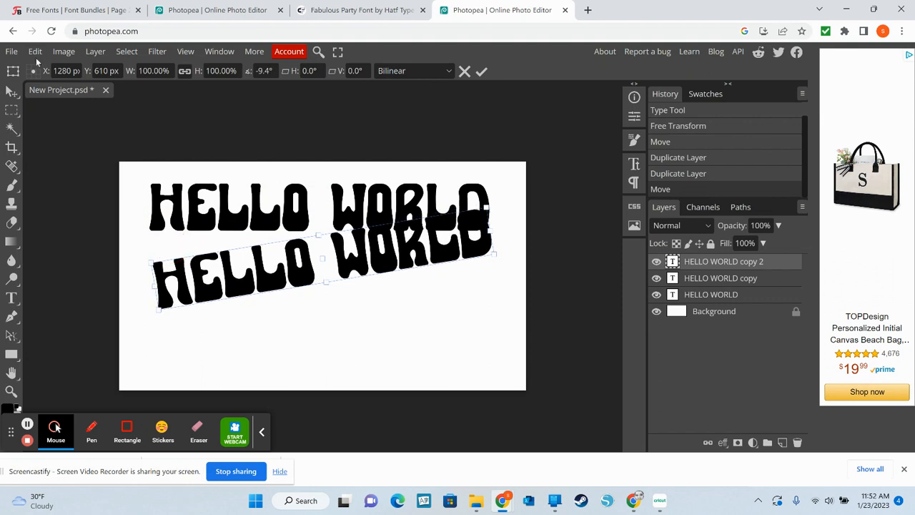
click(35, 57)
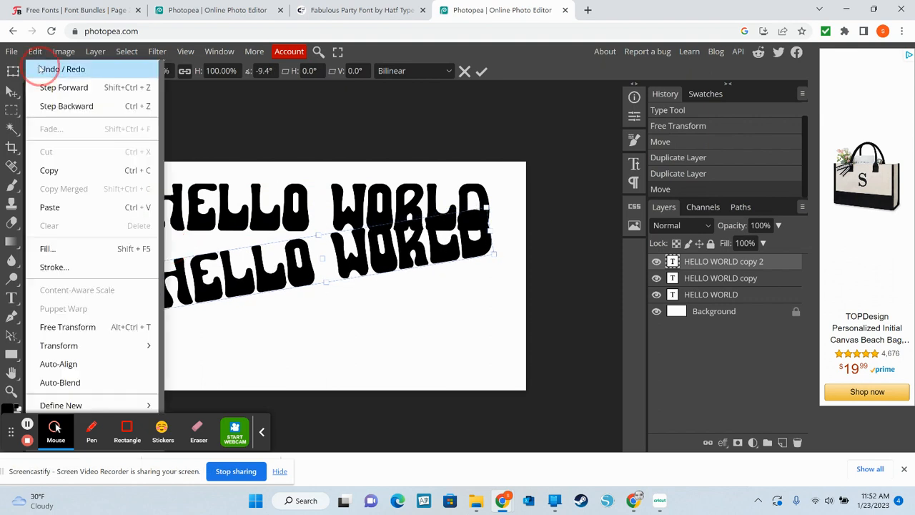
click(45, 66)
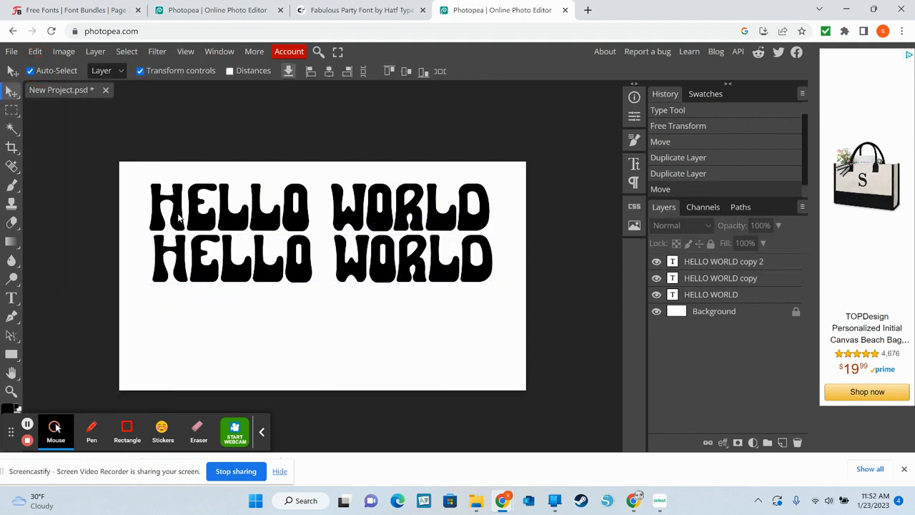
Move the other copy down as a third line, and align all three text layers centered horizontally with equal gaps.
drag(178, 219, 175, 325)
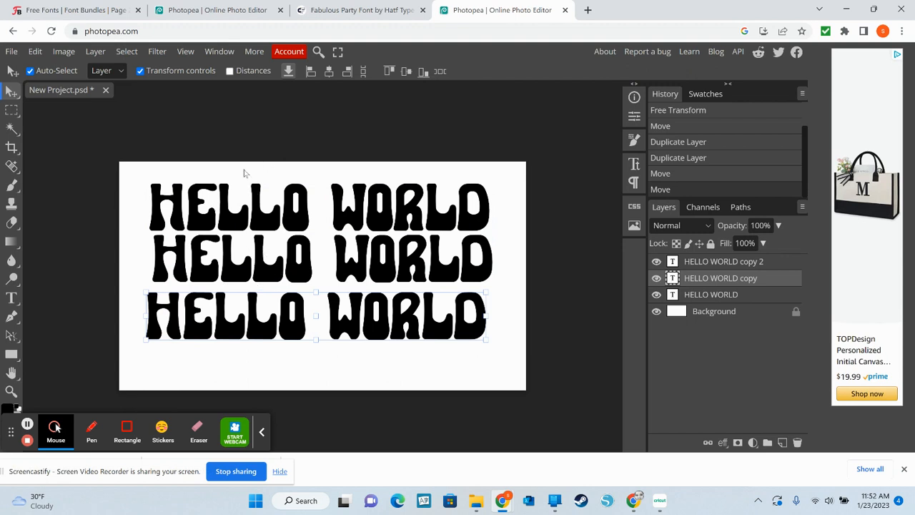
drag(243, 170, 262, 345)
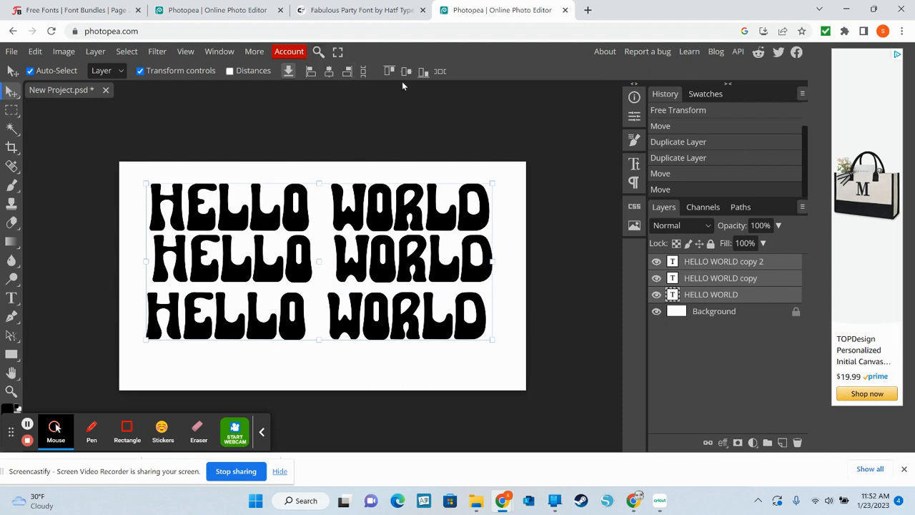
click(330, 72)
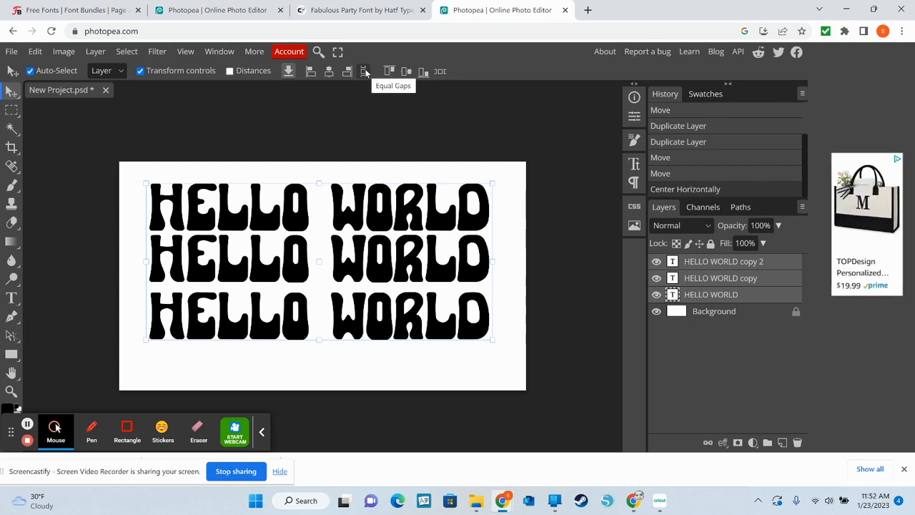
click(364, 72)
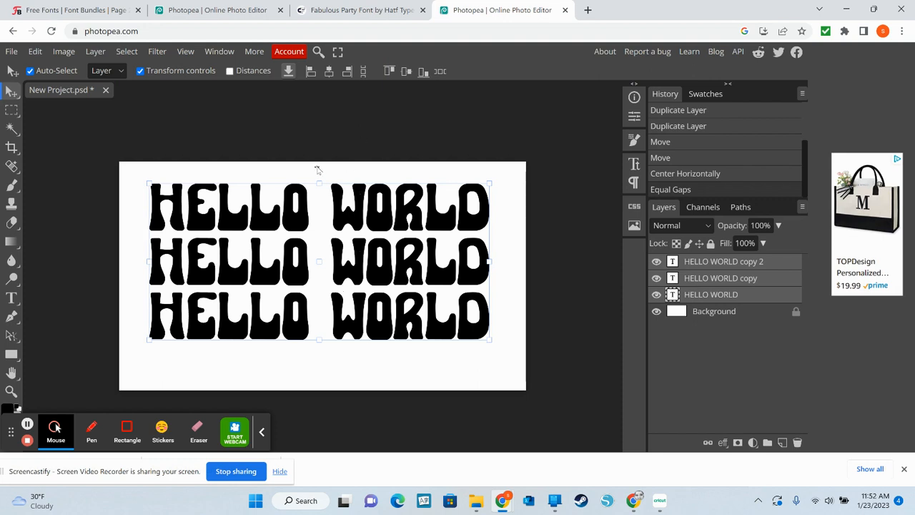
key(ctrl+t)
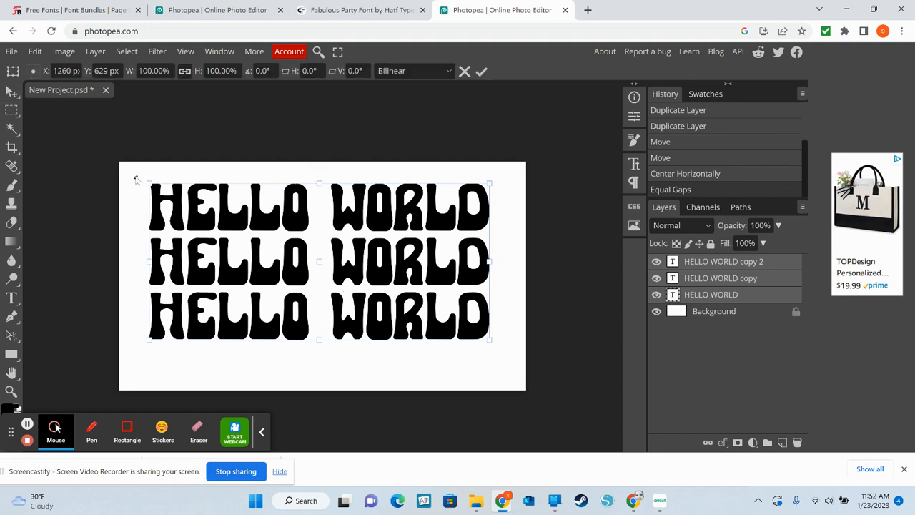
click(11, 91)
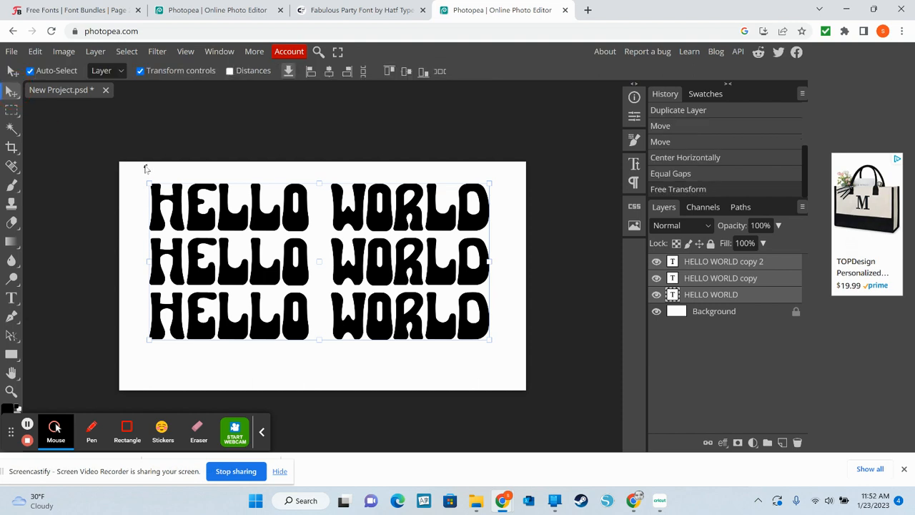
click(170, 206)
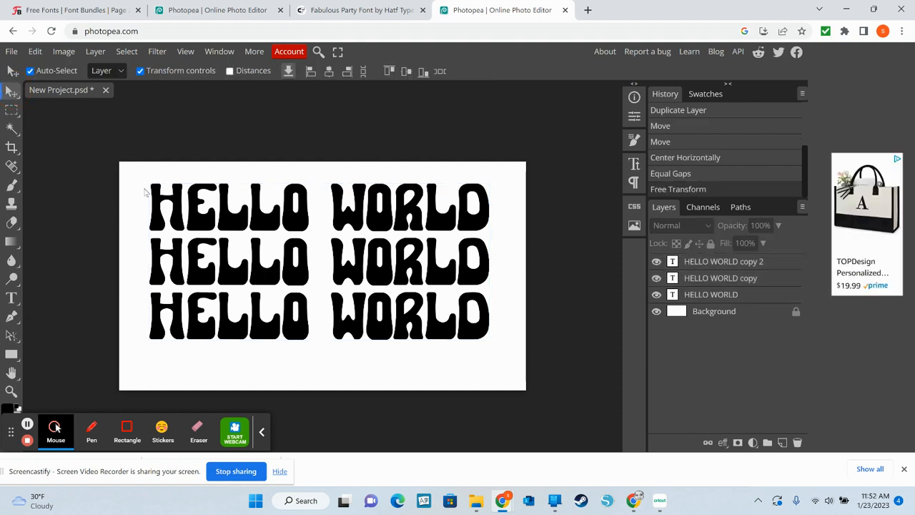
click(181, 265)
key(ctrl+alt+t)
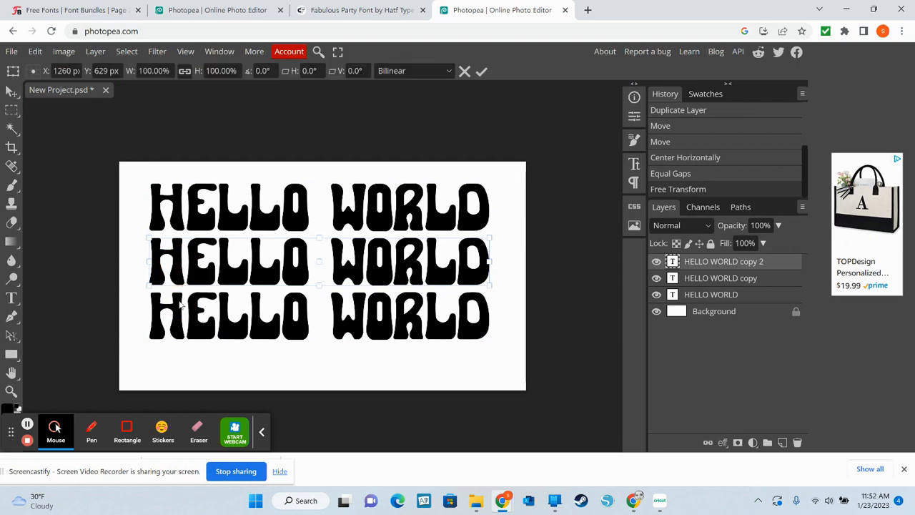
click(228, 168)
drag(228, 168, 237, 254)
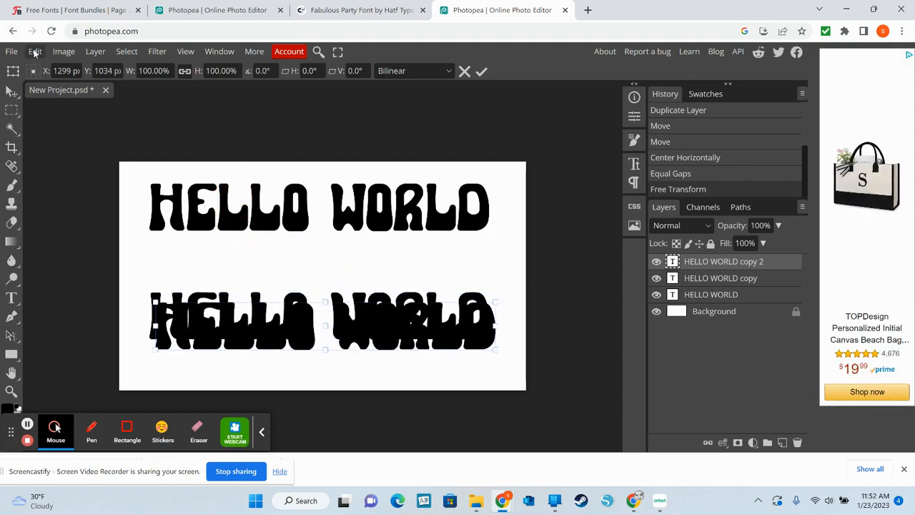
click(35, 51)
click(44, 66)
click(171, 117)
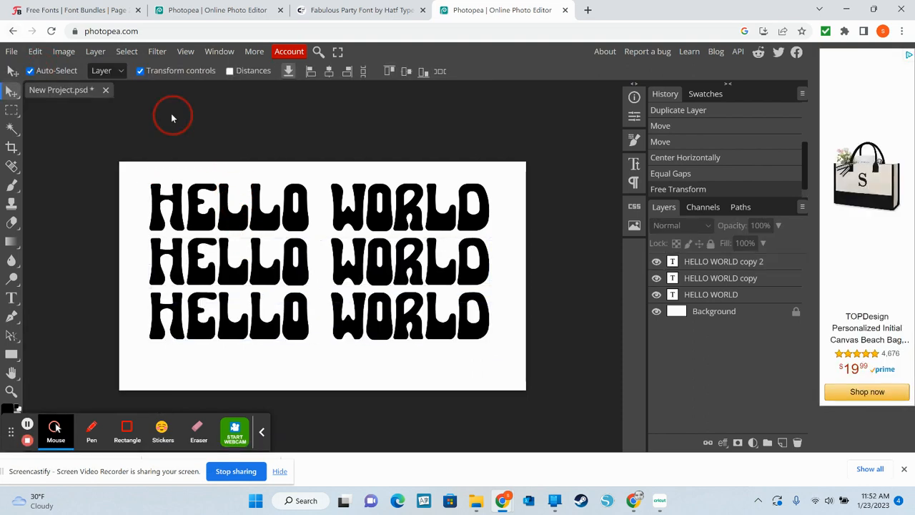
Select all three HELLO WORLD text layers and merge them into a single layer.
click(198, 163)
click(193, 208)
shift+click(194, 251)
shift+click(205, 316)
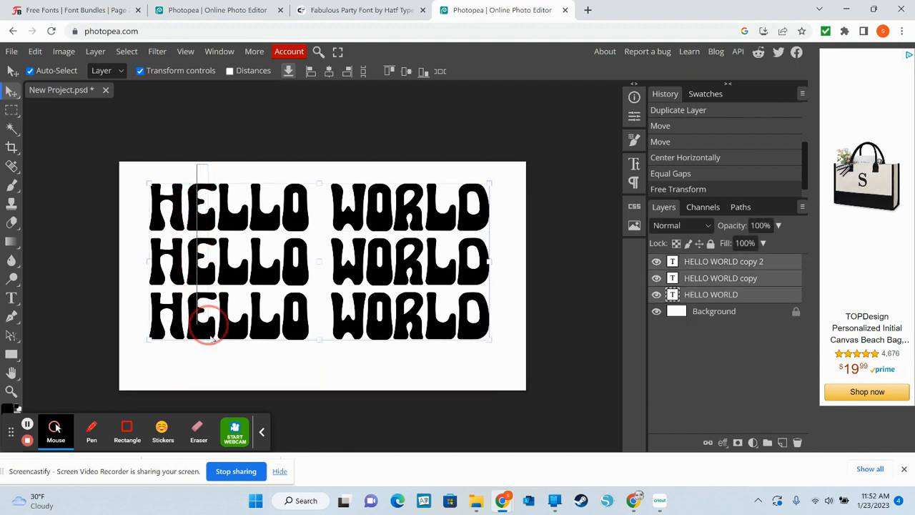
click(96, 52)
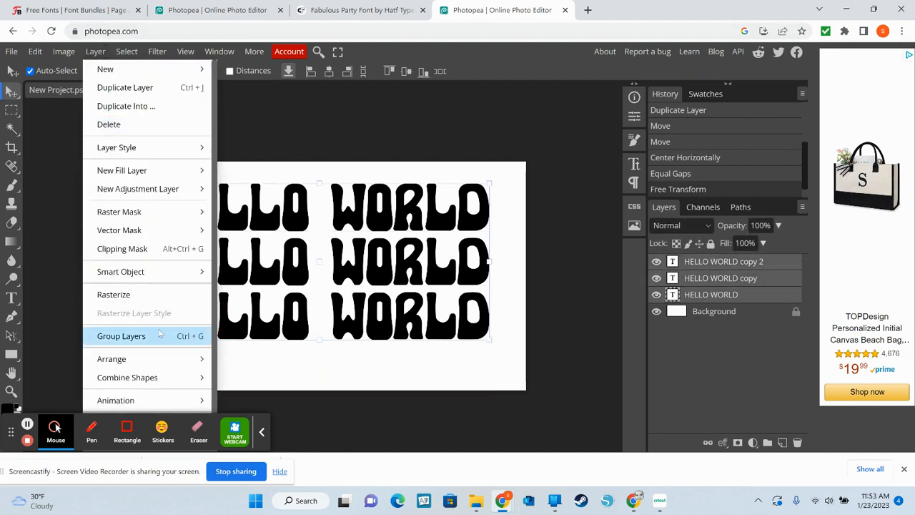
scroll(159, 334, down, 1)
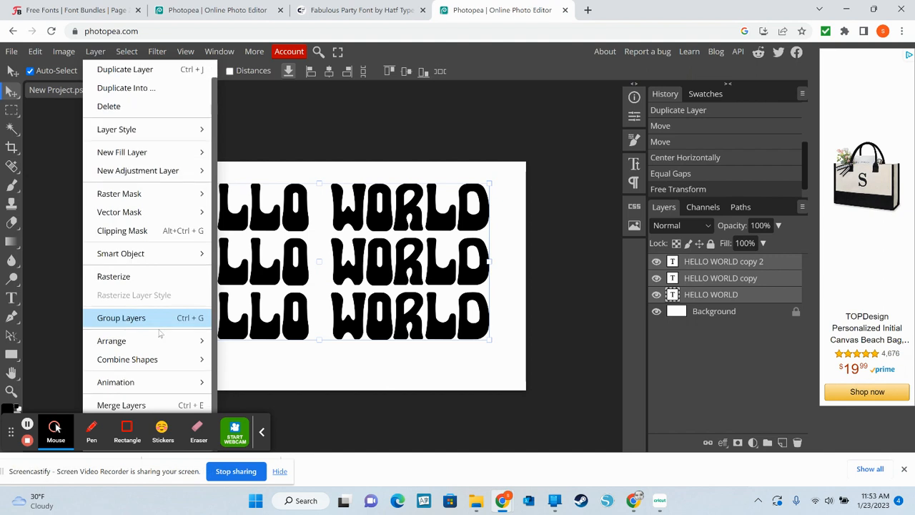
click(134, 406)
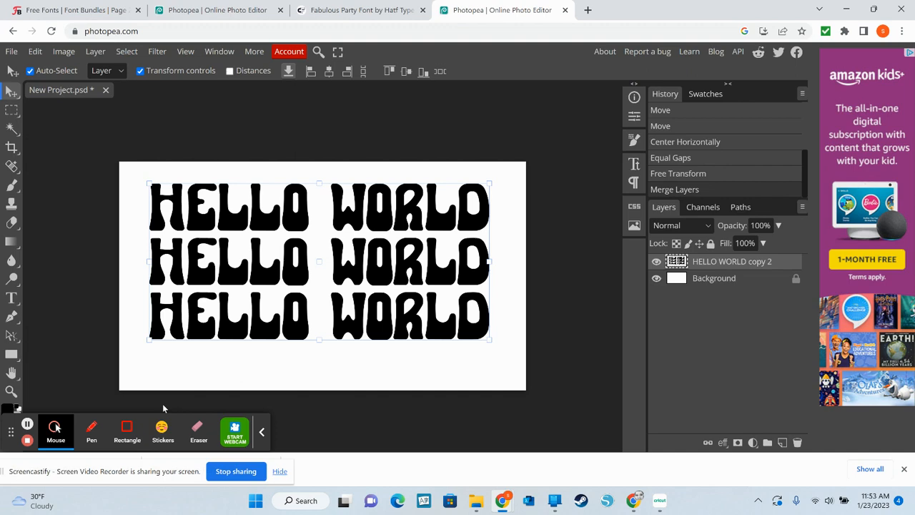
Move the merged HELLO WORLD layer slightly left and down on the canvas.
click(221, 373)
click(229, 268)
mouse_move(268, 221)
mouse_down()
mouse_move(251, 230)
mouse_move(265, 223)
mouse_up()
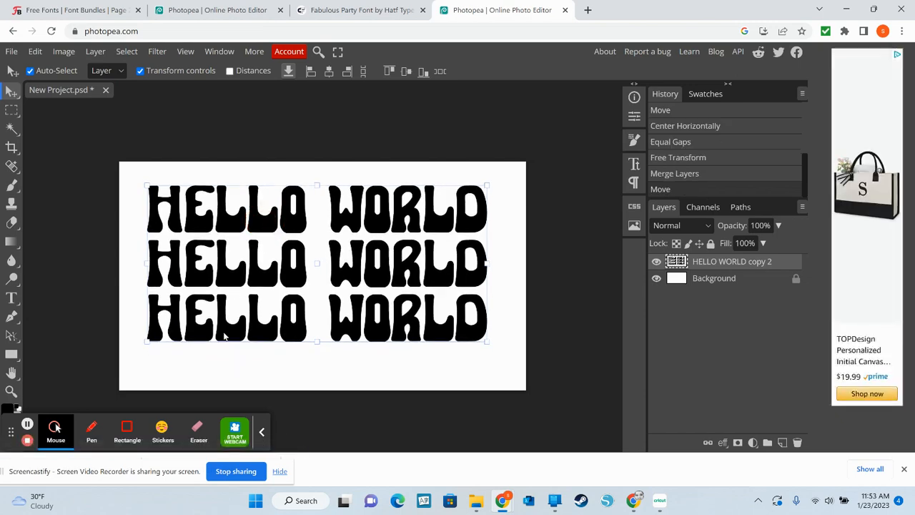
click(225, 364)
click(226, 337)
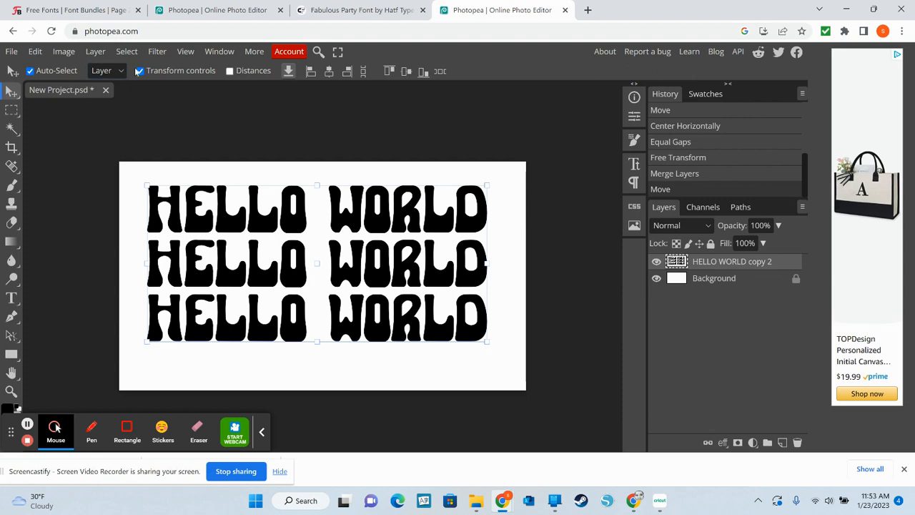
Try a horizontal Wave warp on the merged text layer, setting the bend to 60% and then 55%.
click(35, 52)
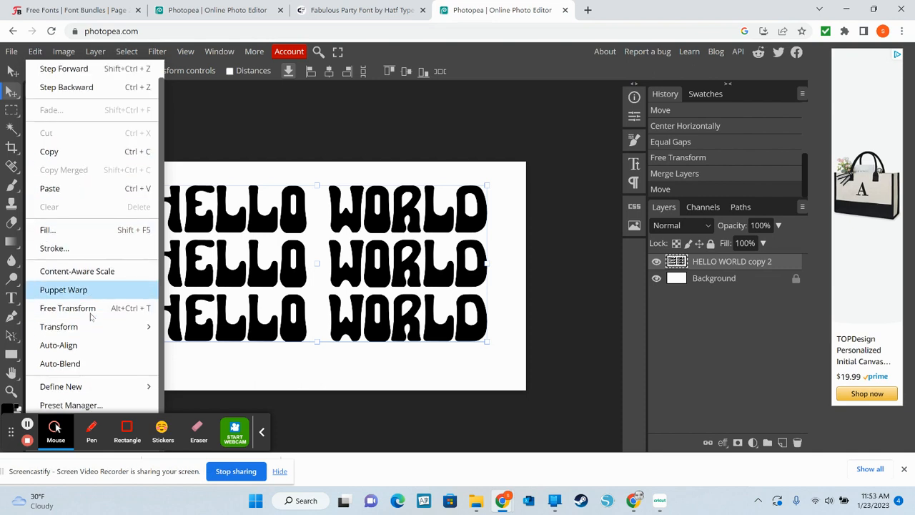
scroll(92, 318, down, 1)
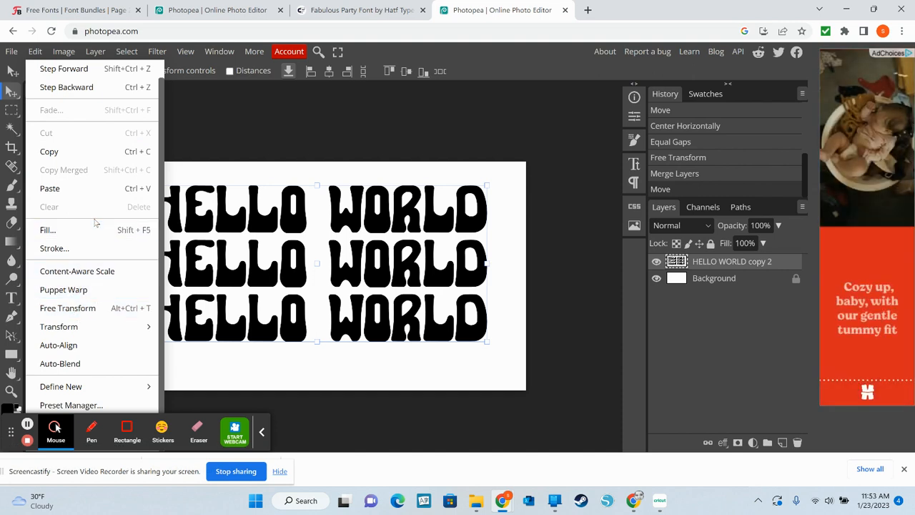
mouse_move(66, 328)
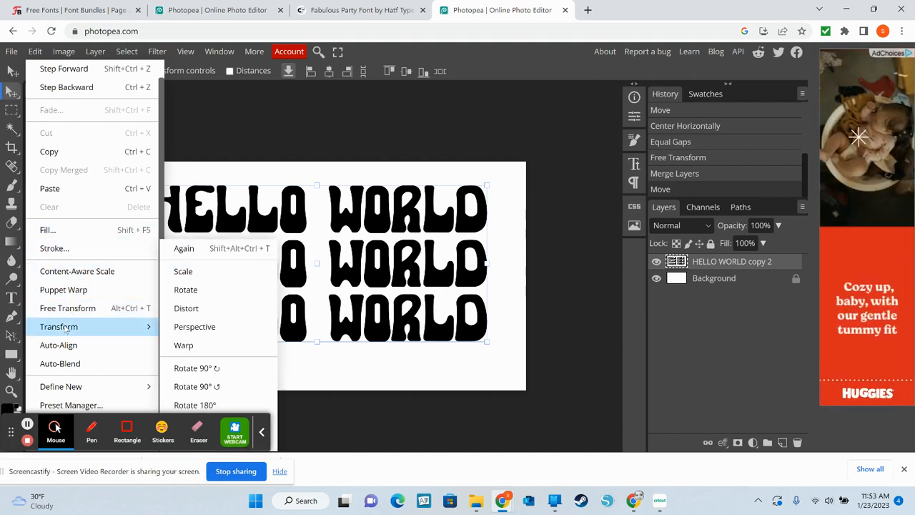
click(181, 345)
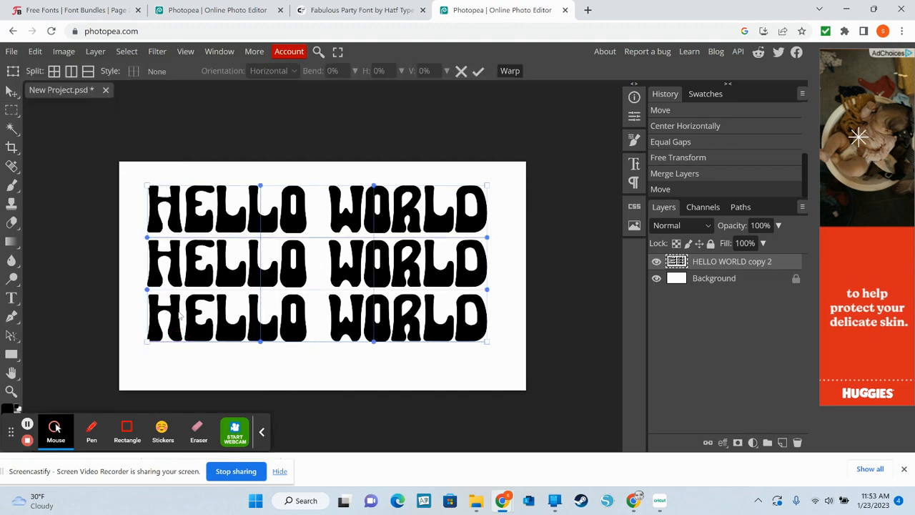
click(139, 71)
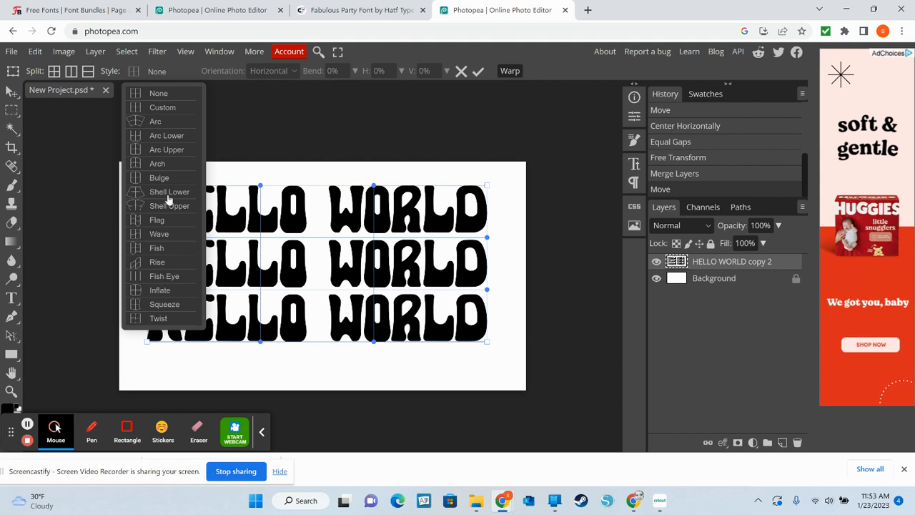
click(160, 234)
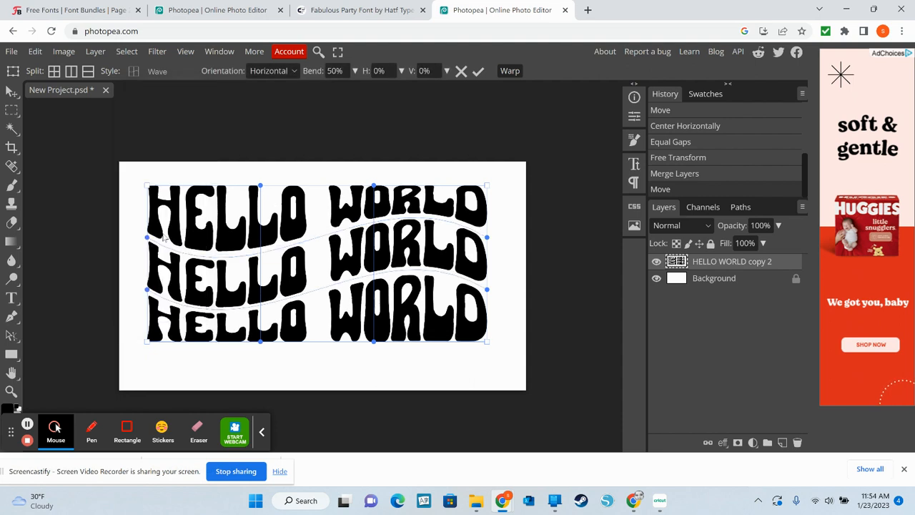
click(335, 74)
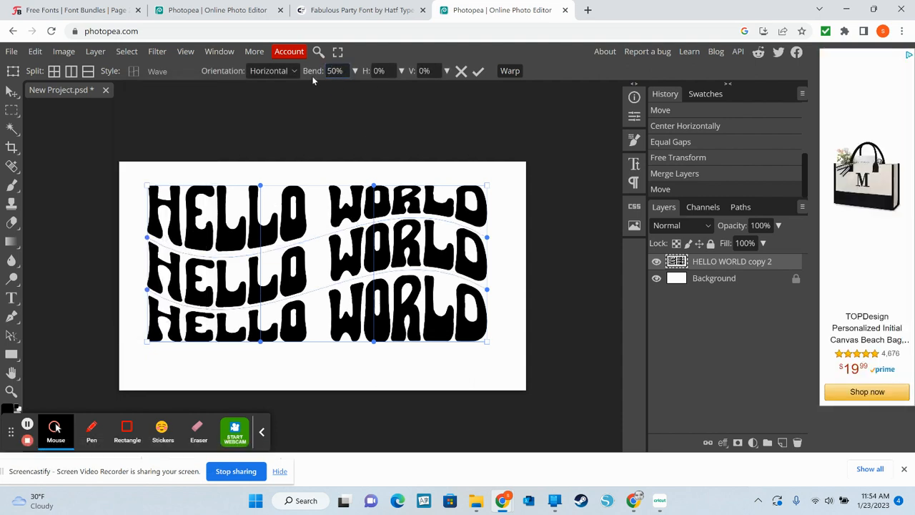
text(60)
key(Return)
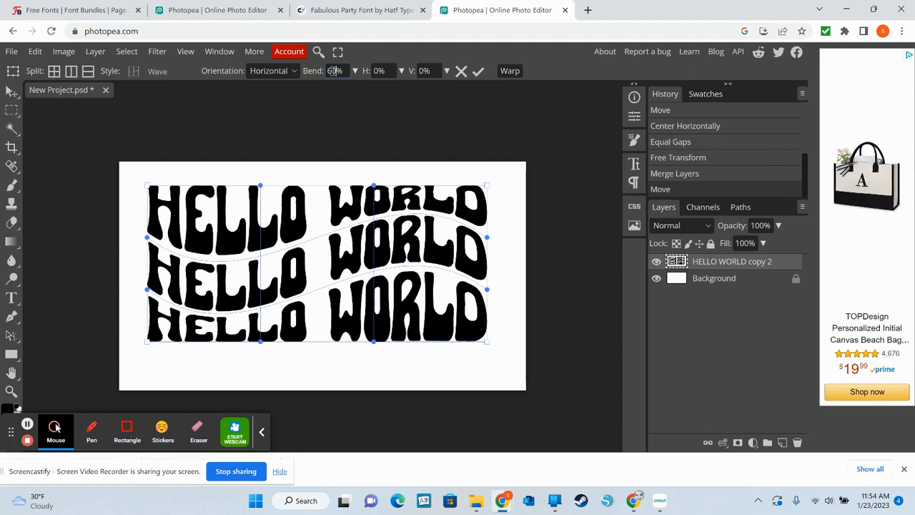
scroll(335, 71, down, 5)
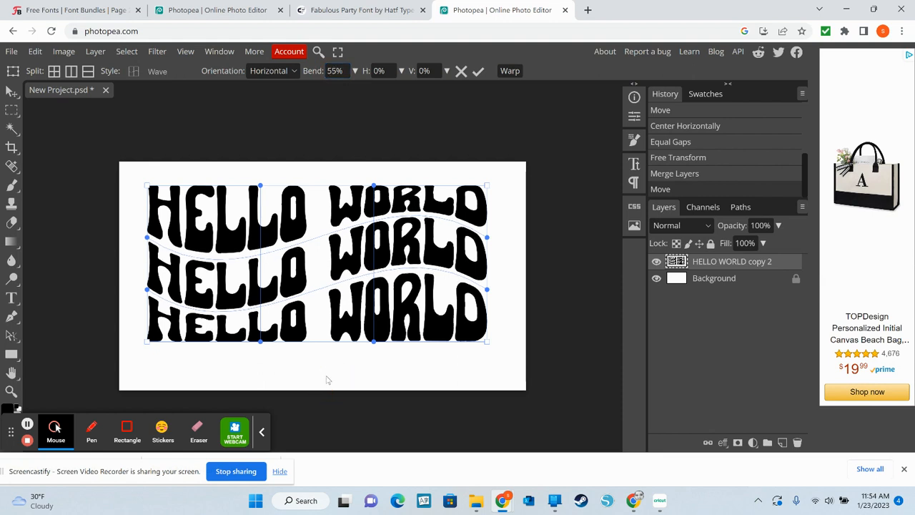
Try pulling the upper handle on the warp grid's left edge inward, and undo the warp.
click(143, 239)
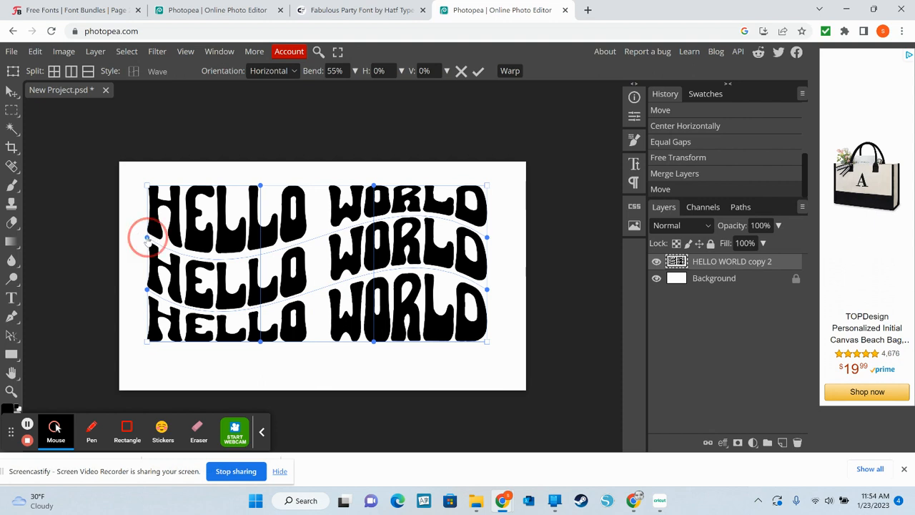
drag(142, 241, 235, 243)
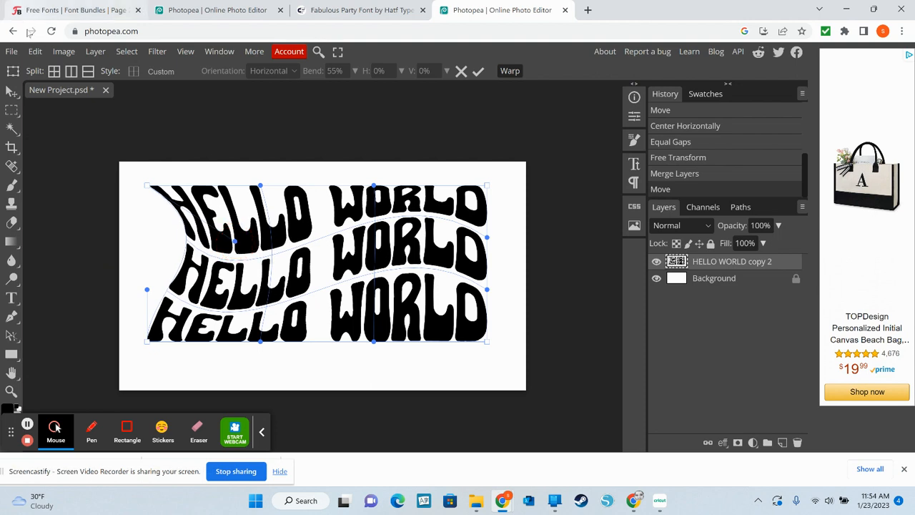
click(35, 51)
click(38, 69)
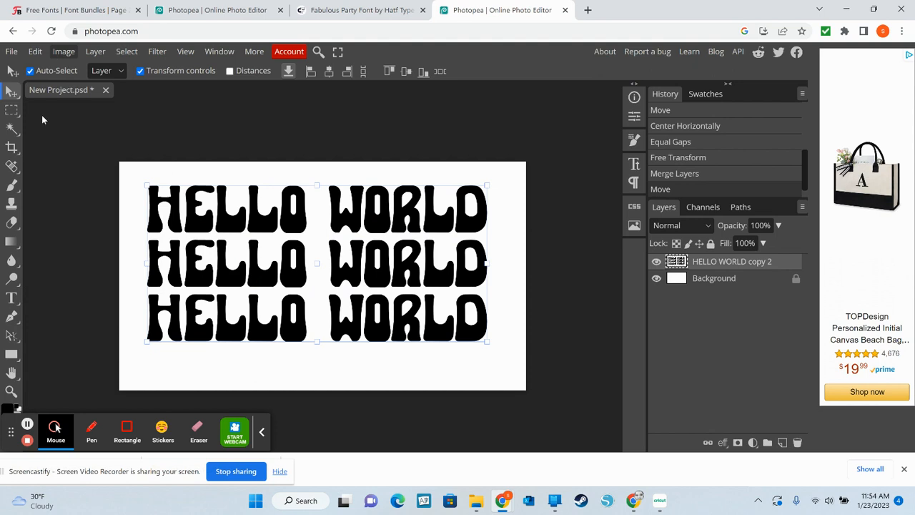
Warp the merged HELLO WORLD layer with the Wave style, horizontal orientation and 50% bend.
click(35, 51)
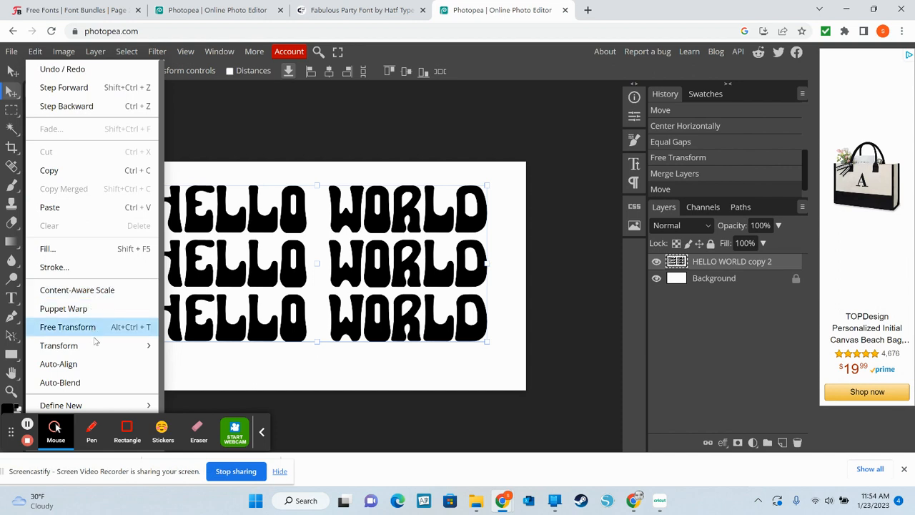
mouse_move(98, 345)
click(184, 347)
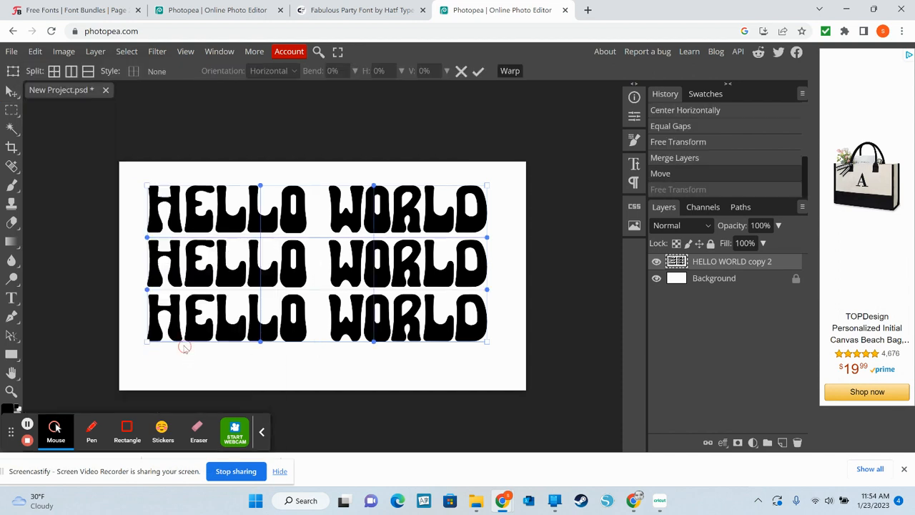
click(143, 71)
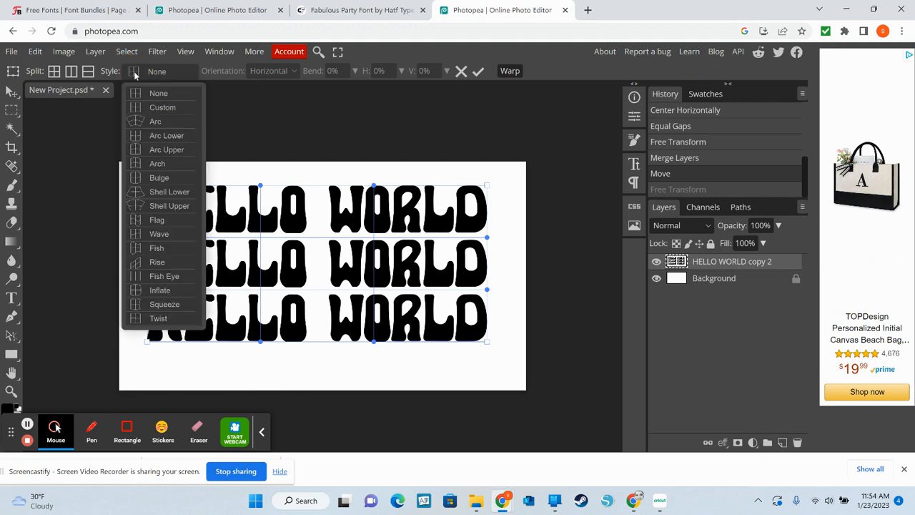
click(164, 236)
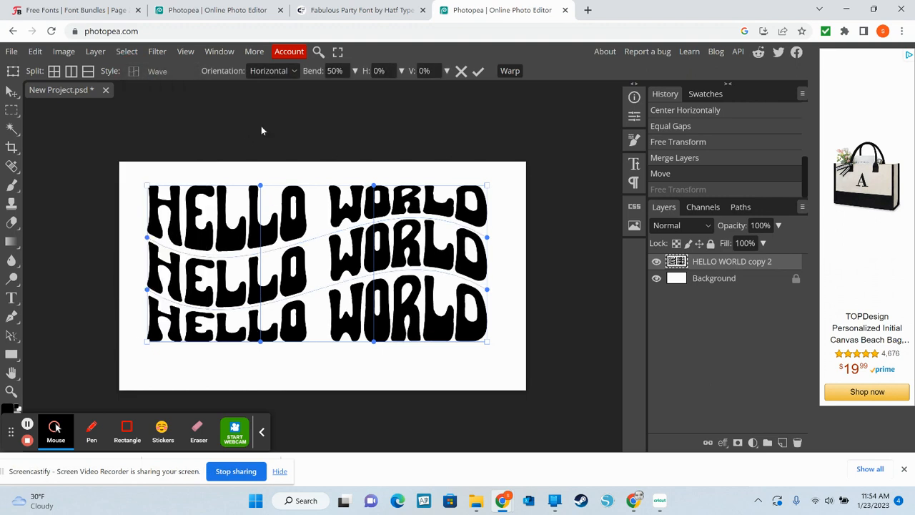
click(334, 70)
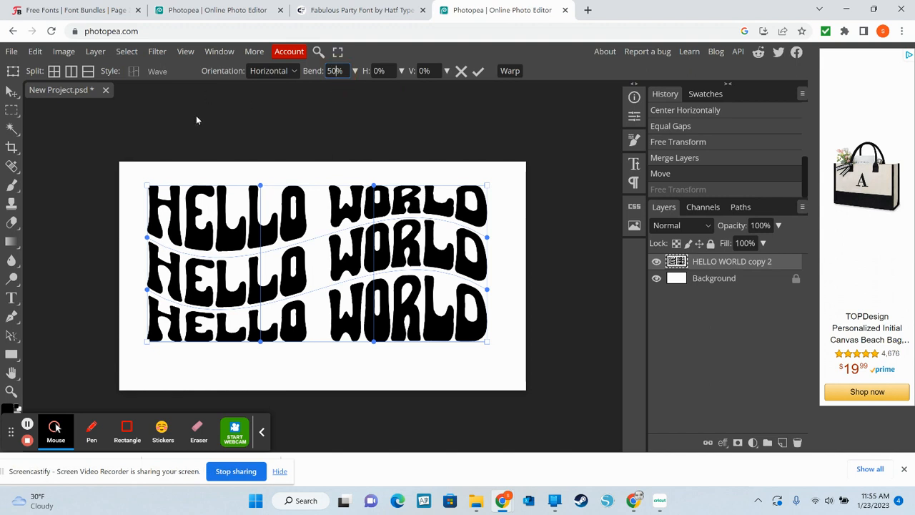
Export the wavy text design as a PNG named New Project at 2560 × 1440 px and 100% quality.
click(13, 54)
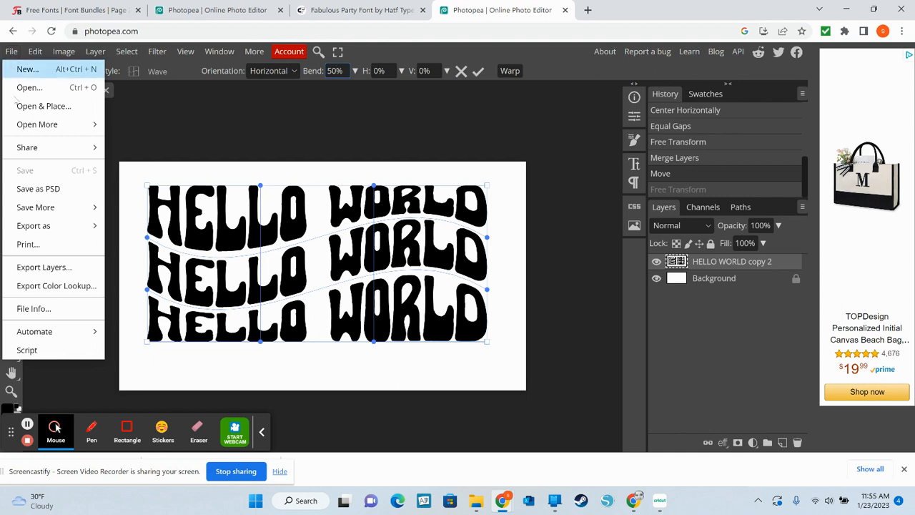
mouse_move(56, 227)
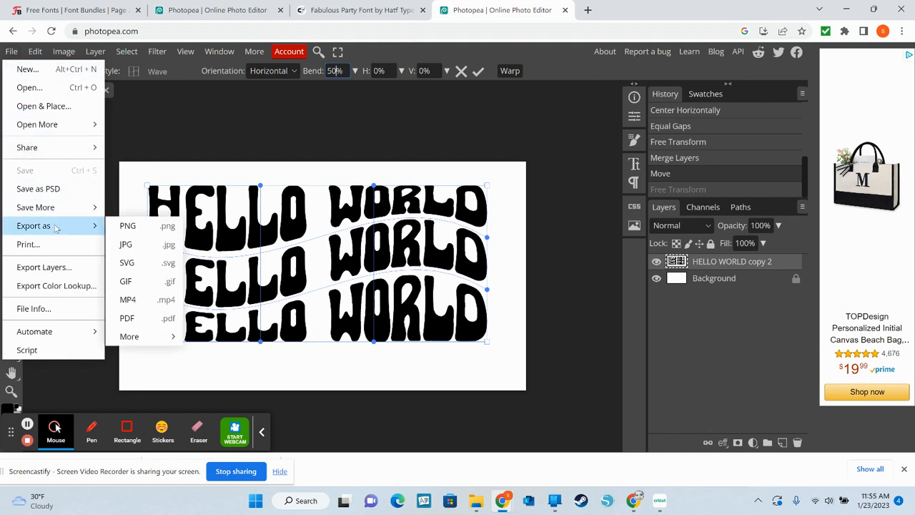
click(217, 120)
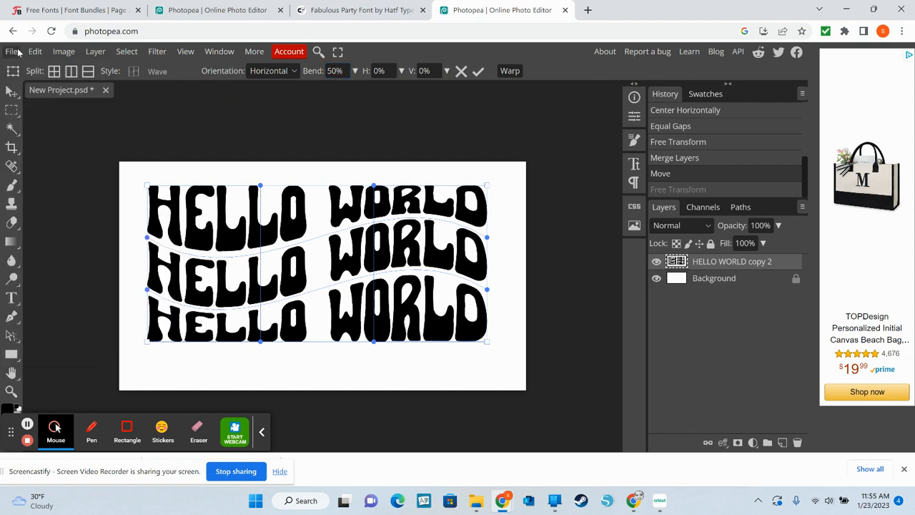
click(14, 53)
mouse_move(27, 226)
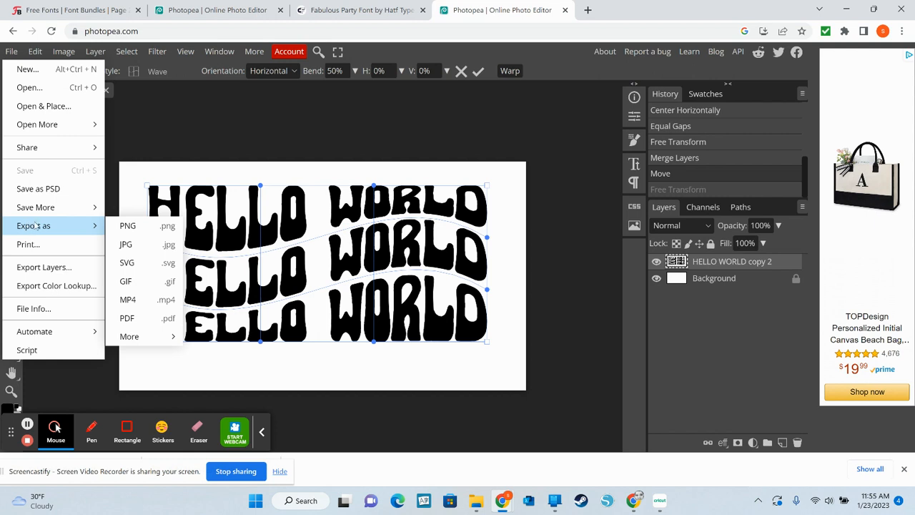
click(127, 226)
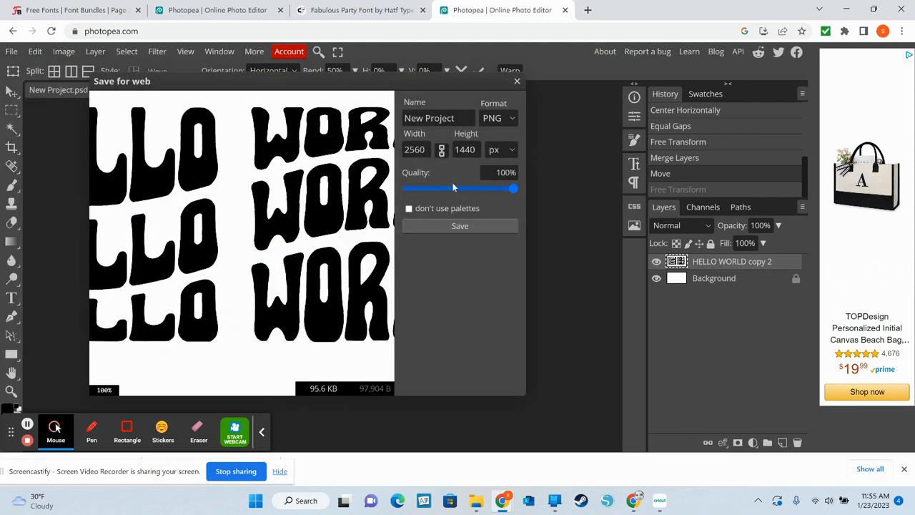
click(465, 227)
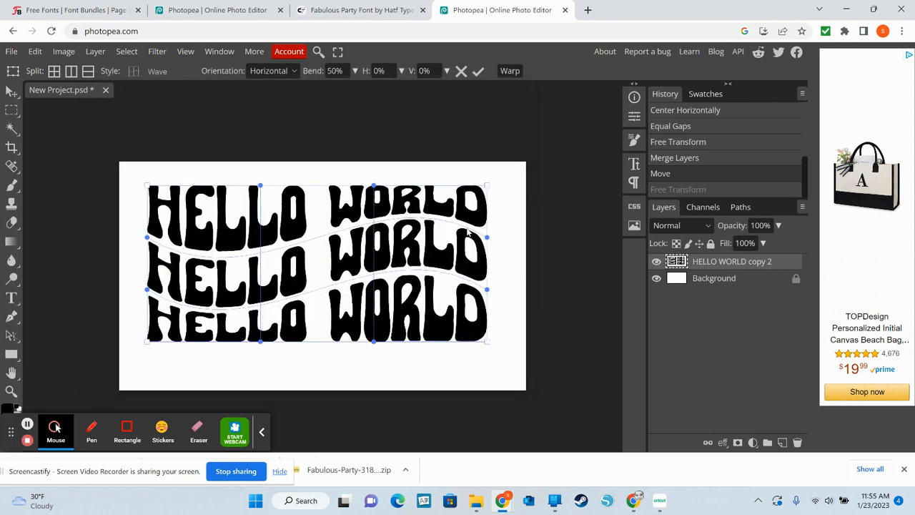